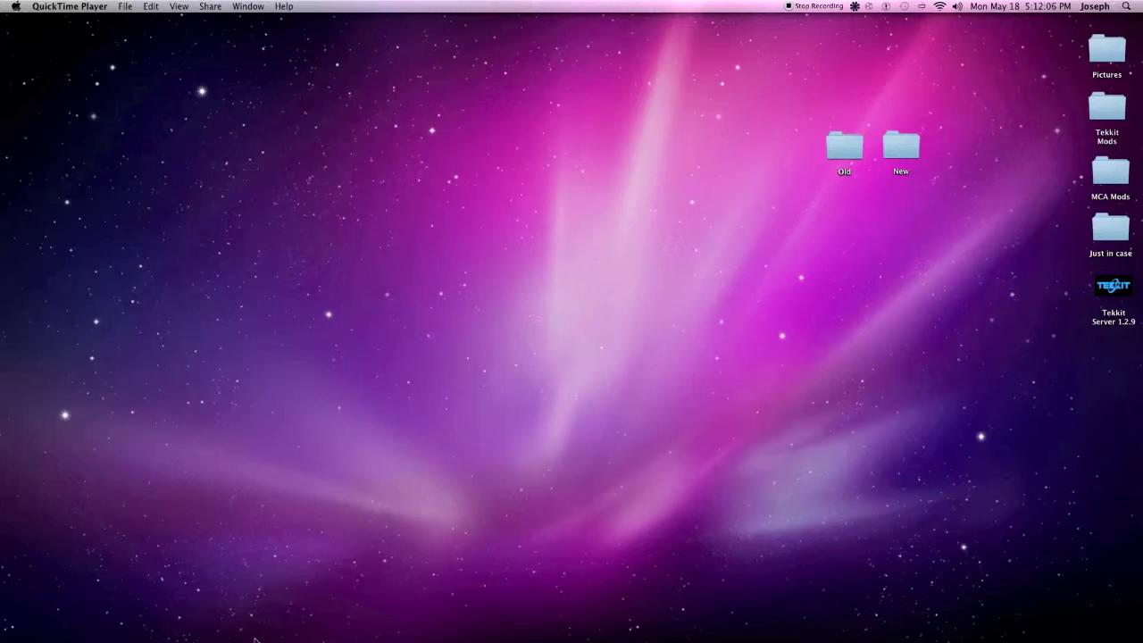
# Launch App Store from the Dock, check its updates, then close it
pyautogui.moveTo(223, 638)
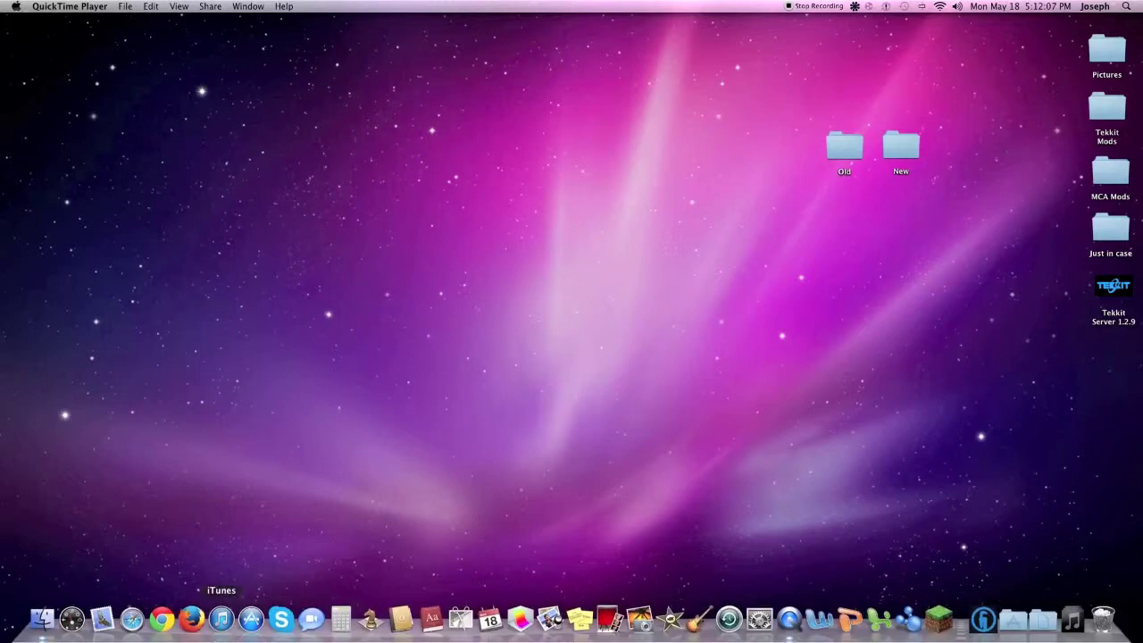
pyautogui.click(249, 636)
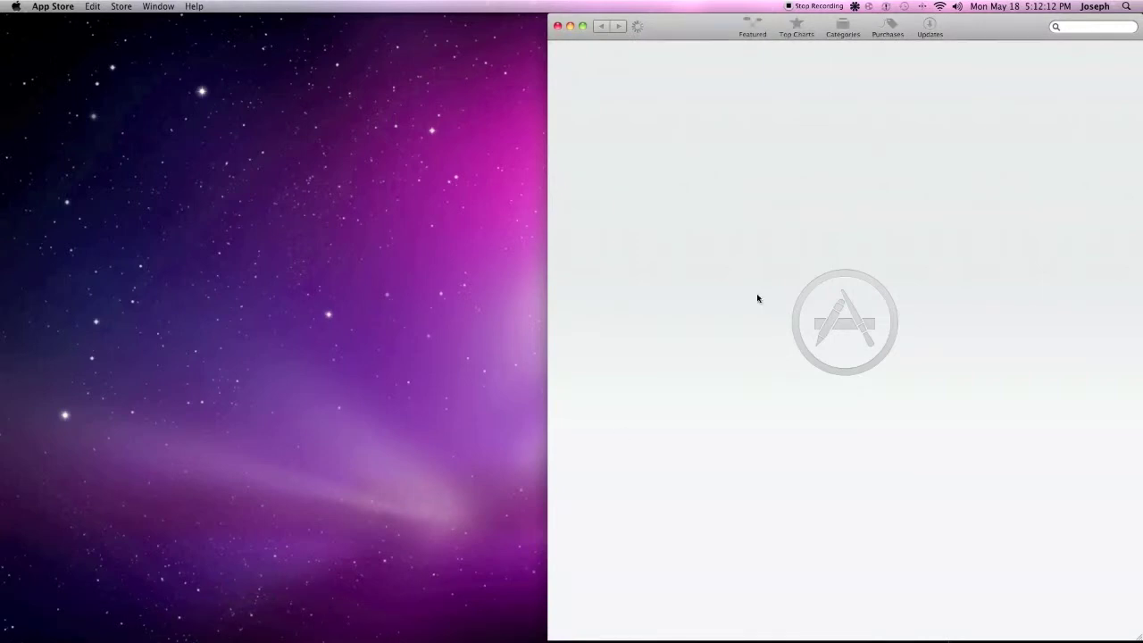
pyautogui.moveTo(669, 38); pyautogui.dragTo(566, 13)
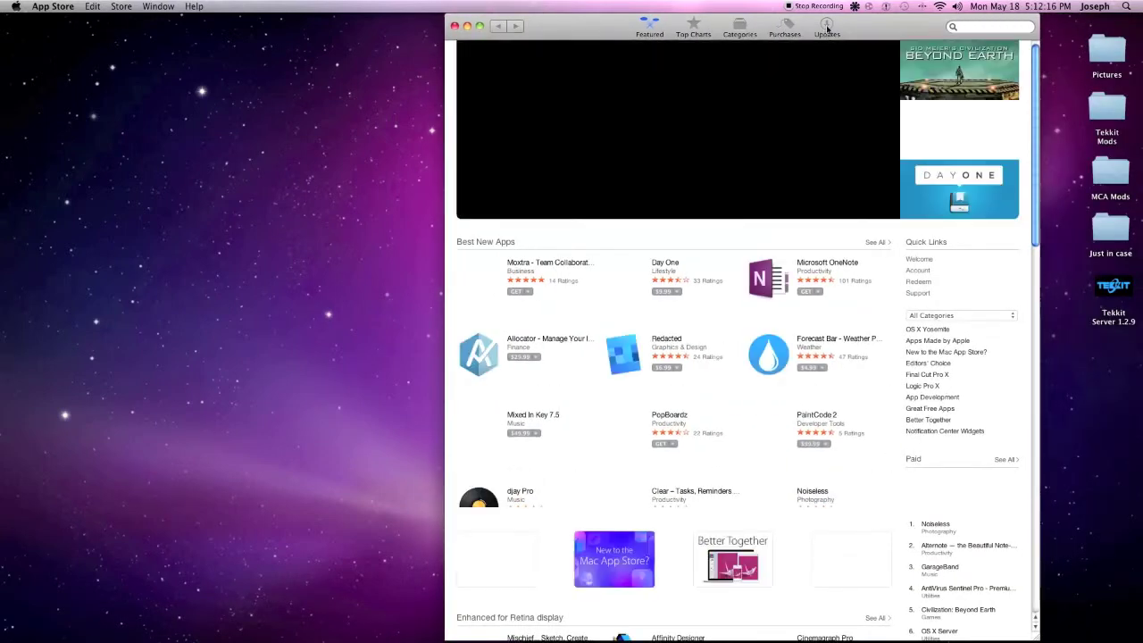
pyautogui.click(827, 29)
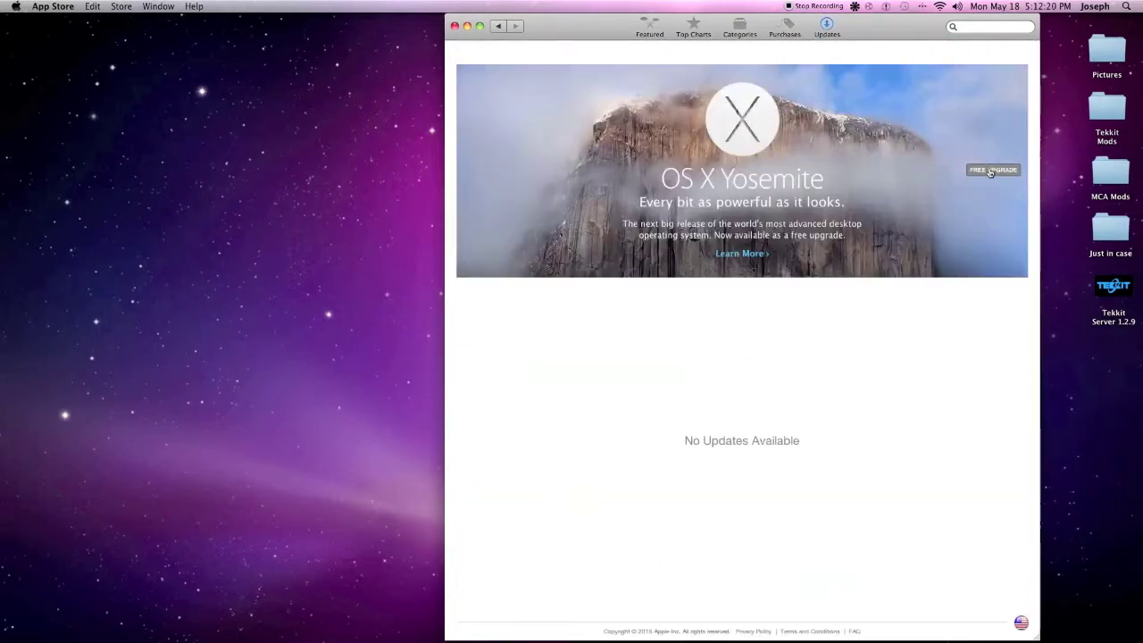
pyautogui.click(454, 26)
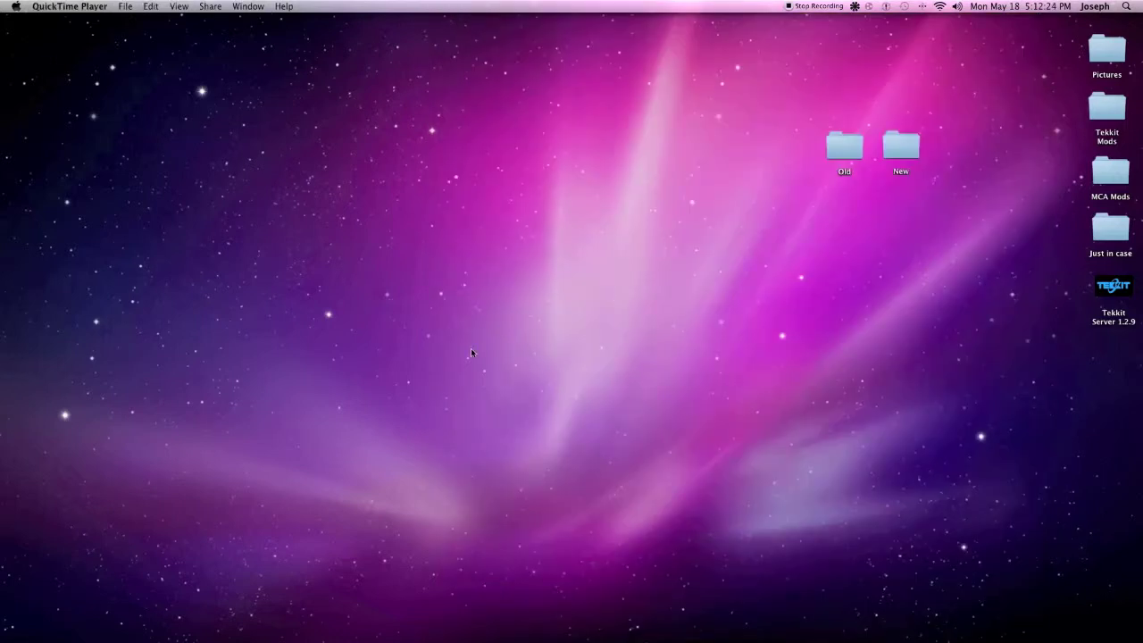
# Relaunch App Store and dismiss the alert reporting the app is damaged
pyautogui.moveTo(341, 625)
pyautogui.click(251, 632)
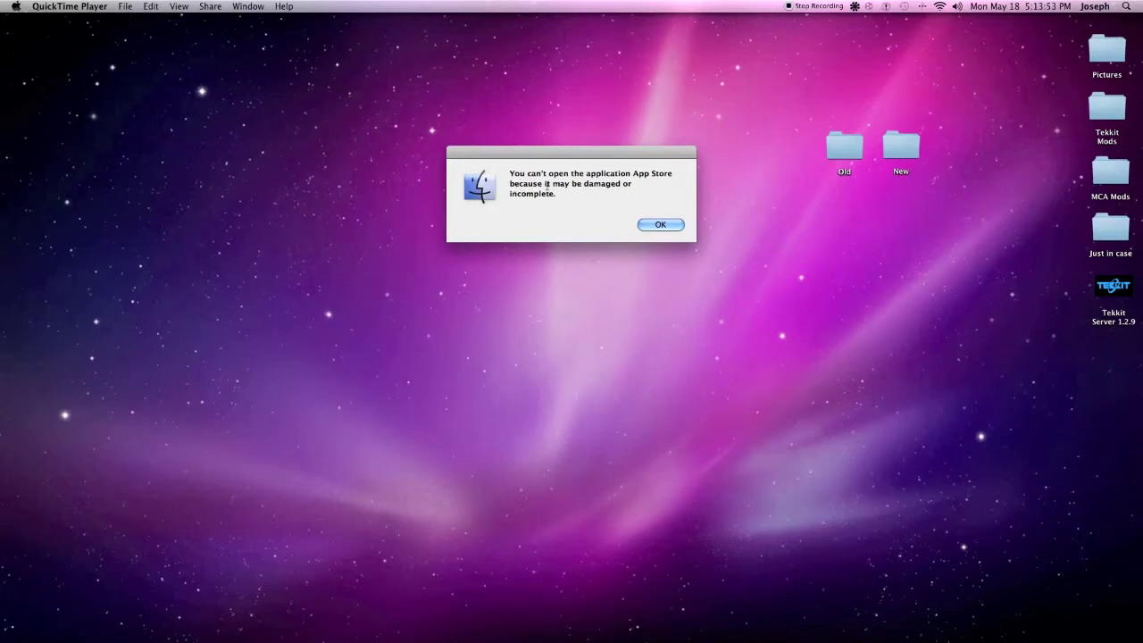
pyautogui.click(660, 225)
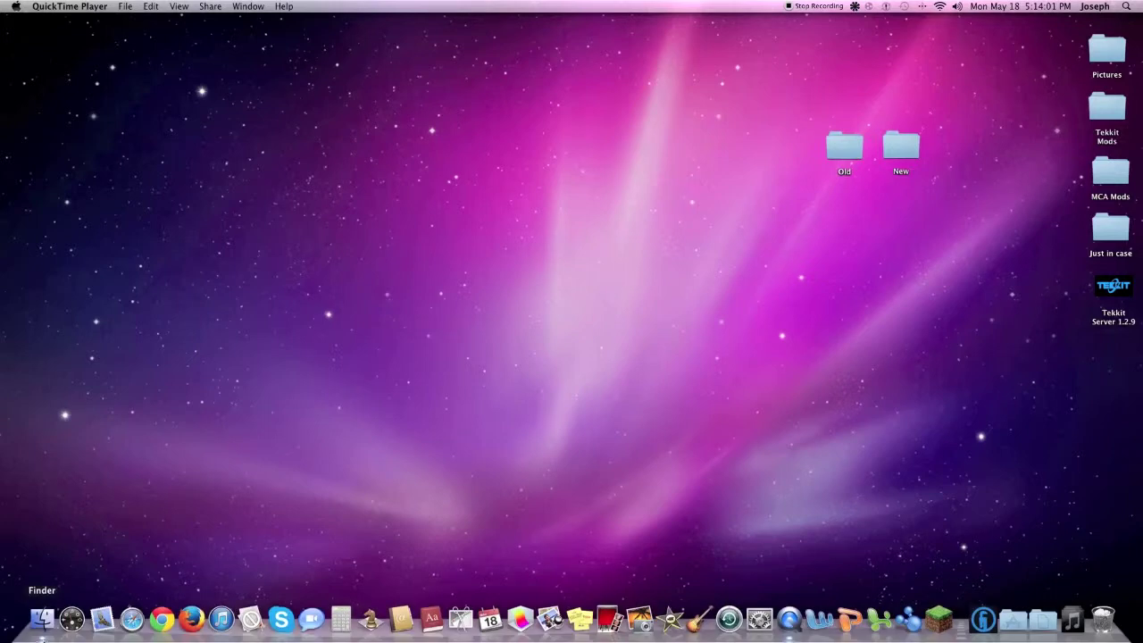
# In Finder's Applications folder, select App Store and bring up its context menu
pyautogui.click(49, 632)
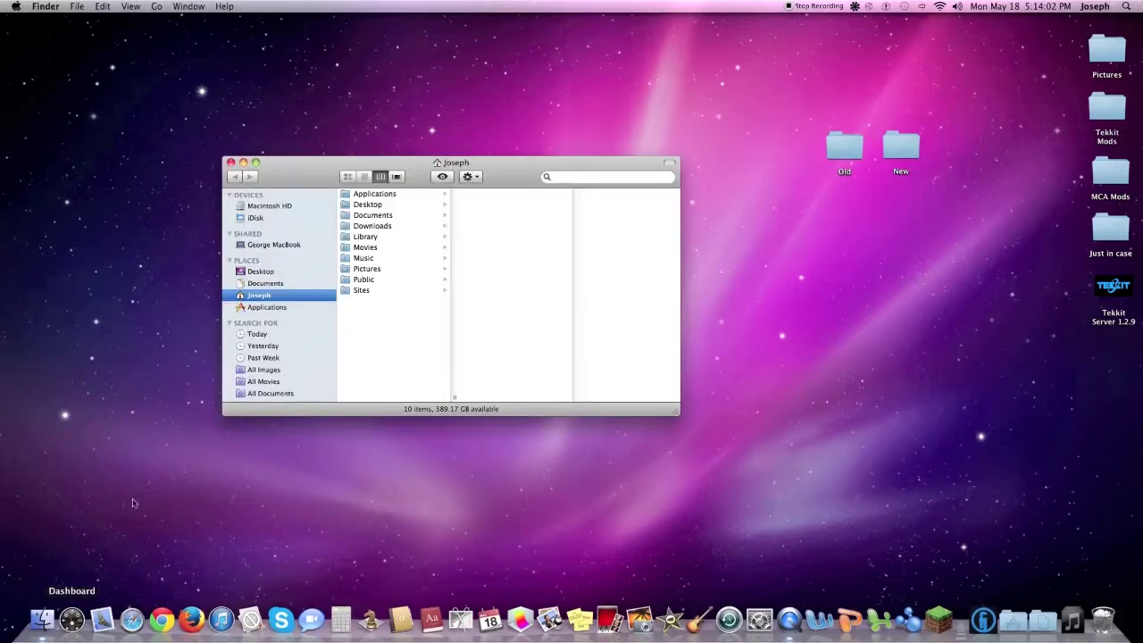
pyautogui.click(271, 308)
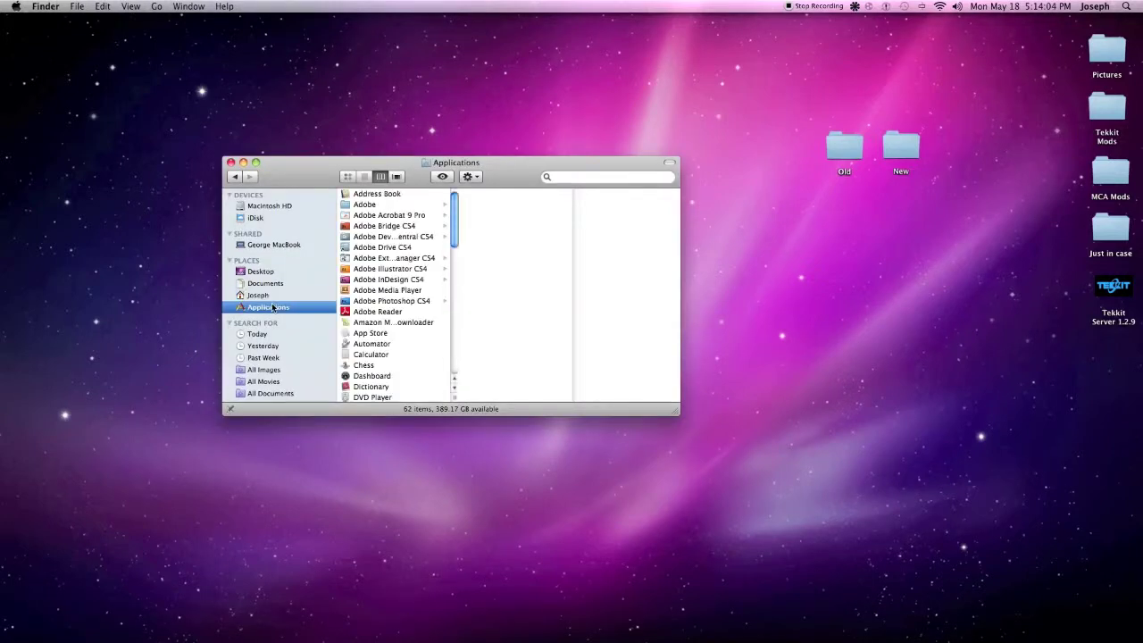
pyautogui.click(361, 334)
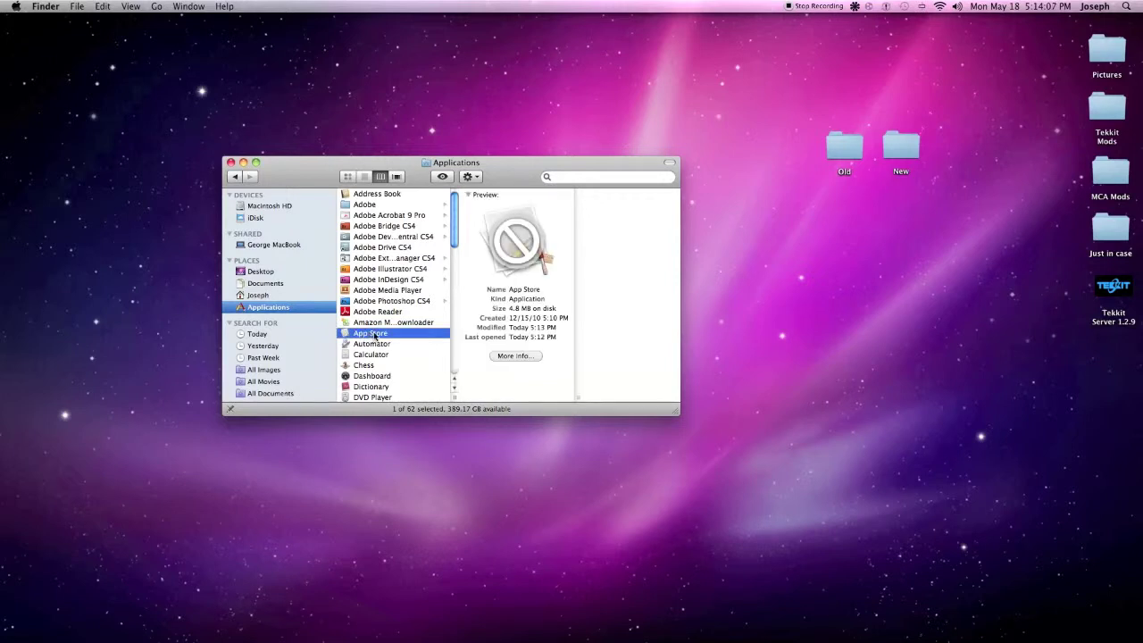
pyautogui.rightClick(375, 332)
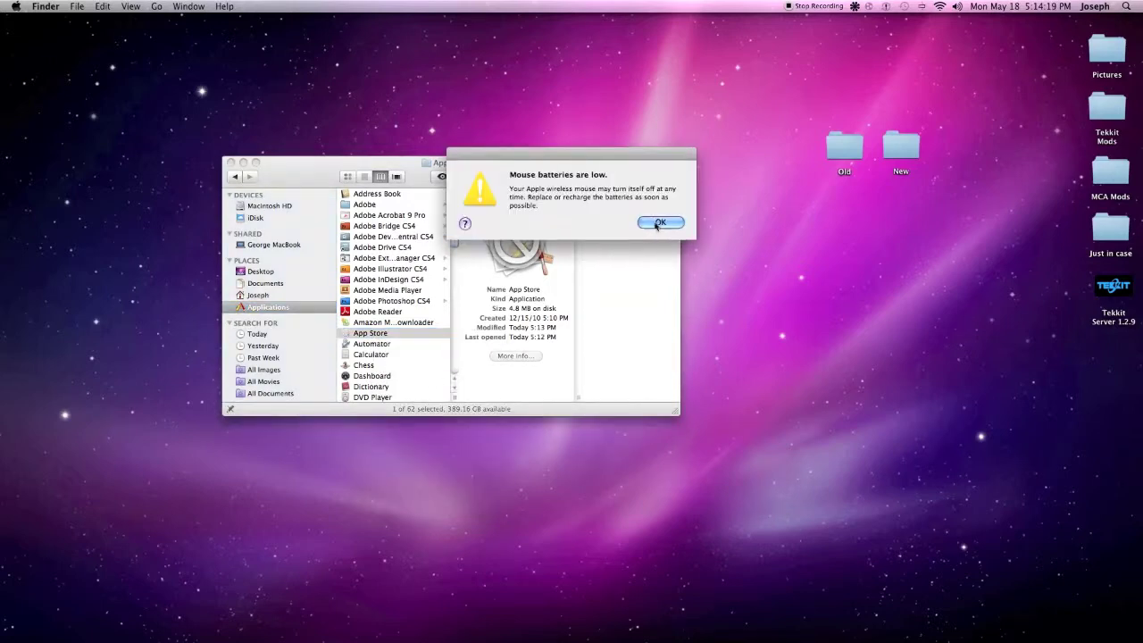
pyautogui.click(660, 222)
pyautogui.rightClick(379, 336)
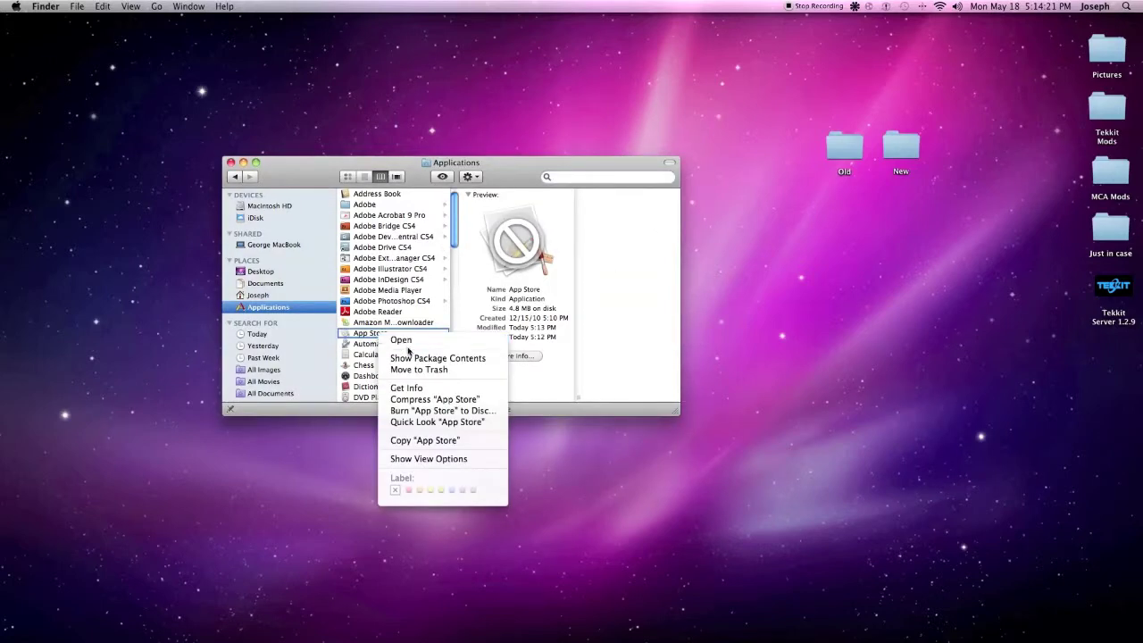
# Show App Store's package contents and open AppStore.help from Contents > Resources
pyautogui.click(410, 364)
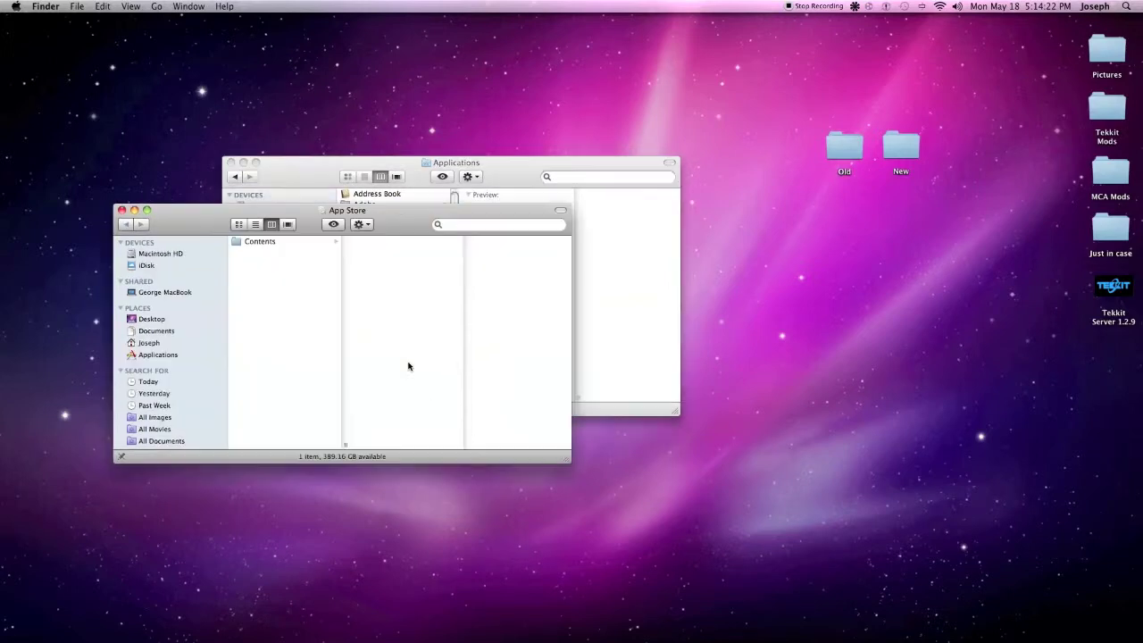
pyautogui.click(259, 241)
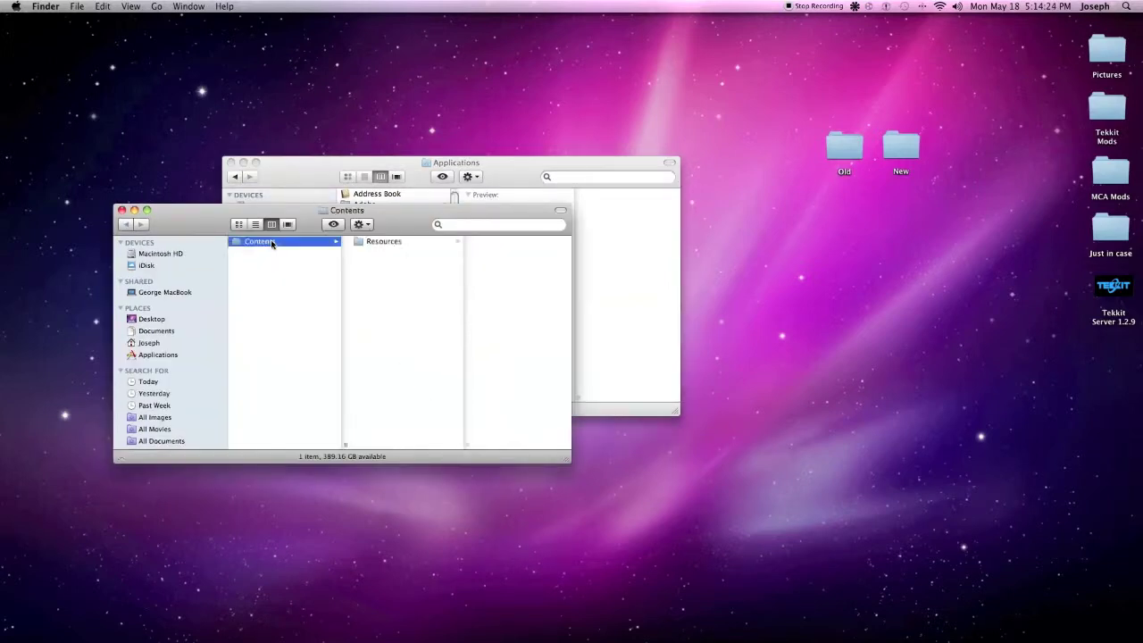
pyautogui.click(393, 242)
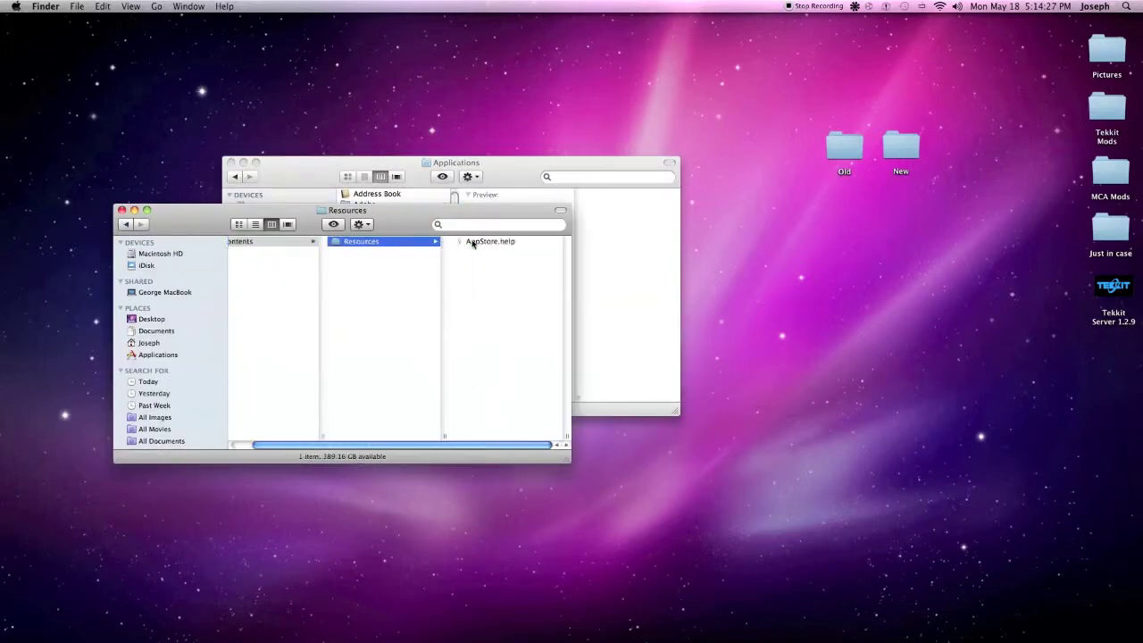
pyautogui.click(473, 242)
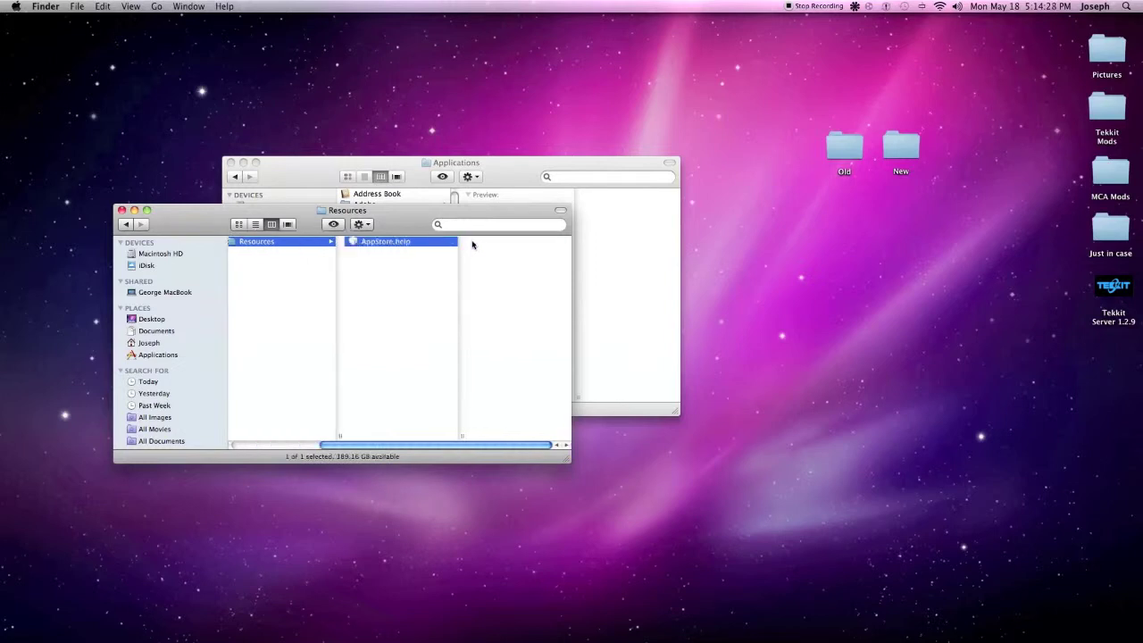
pyautogui.doubleClick(358, 242)
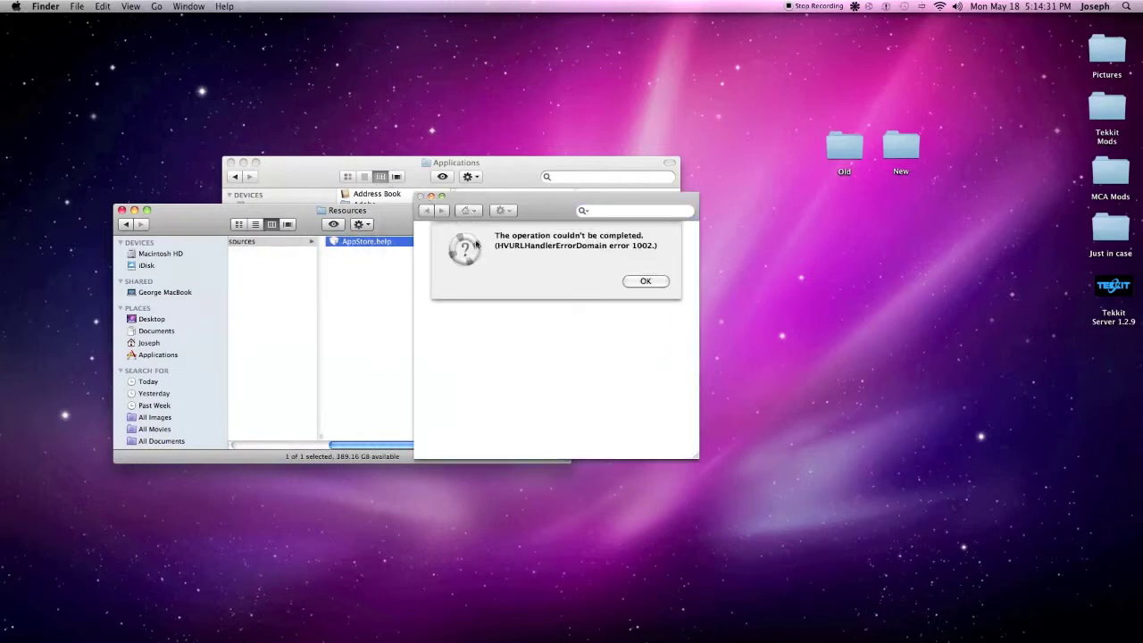
# Dismiss the Help Viewer error, close the viewer, and reselect the package's Contents folder
pyautogui.click(644, 280)
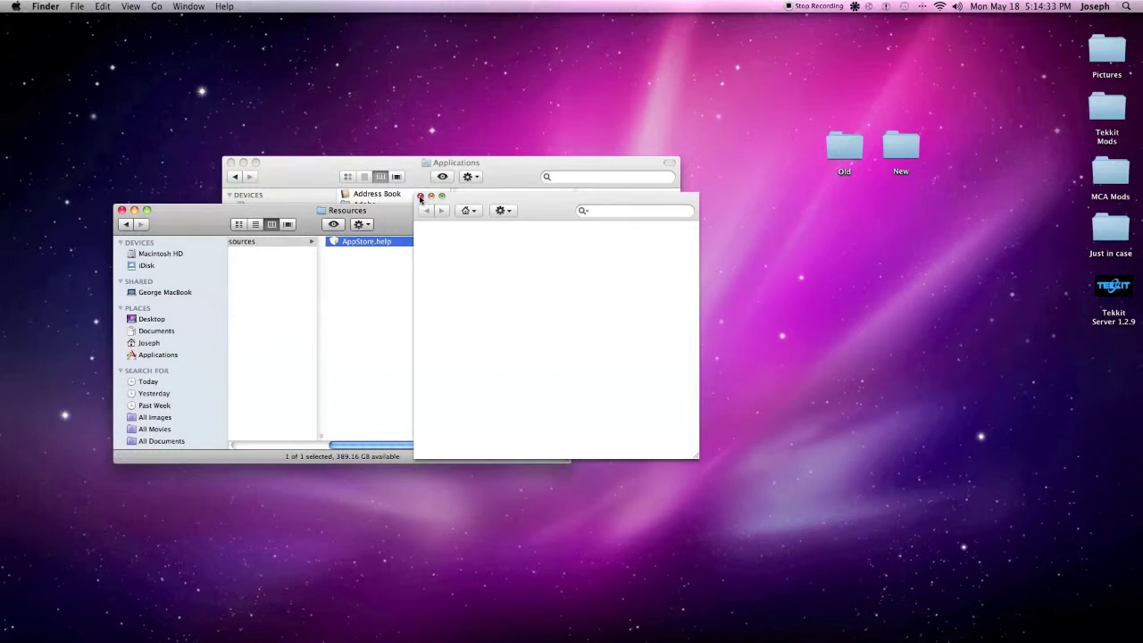
pyautogui.click(420, 196)
pyautogui.moveTo(395, 447); pyautogui.dragTo(295, 447)
pyautogui.click(298, 330)
pyautogui.click(300, 247)
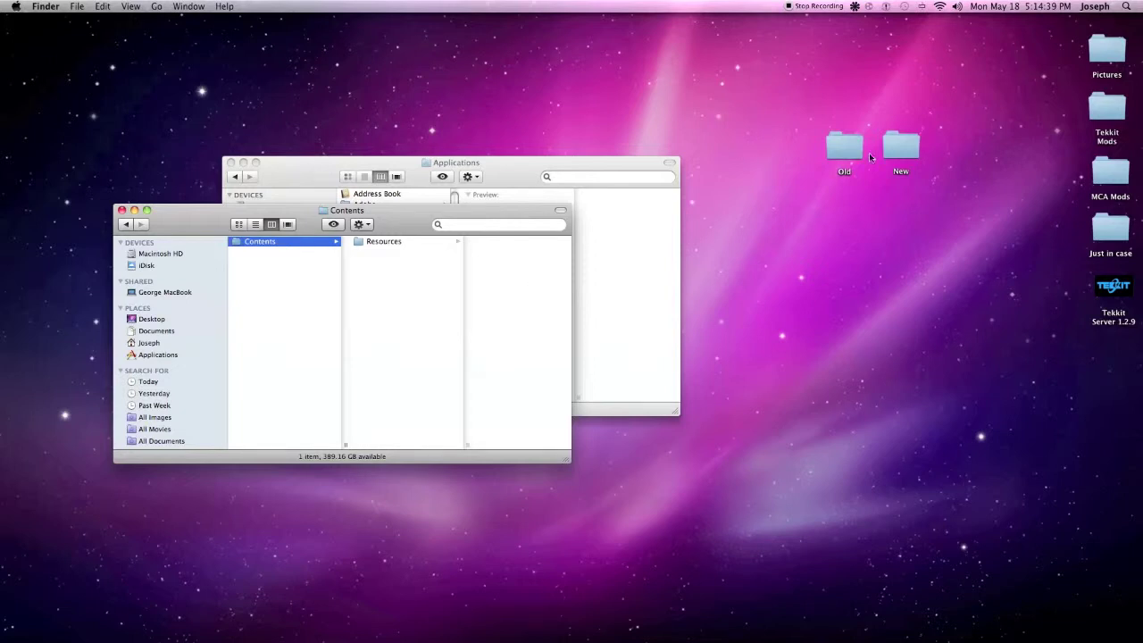
pyautogui.doubleClick(901, 148)
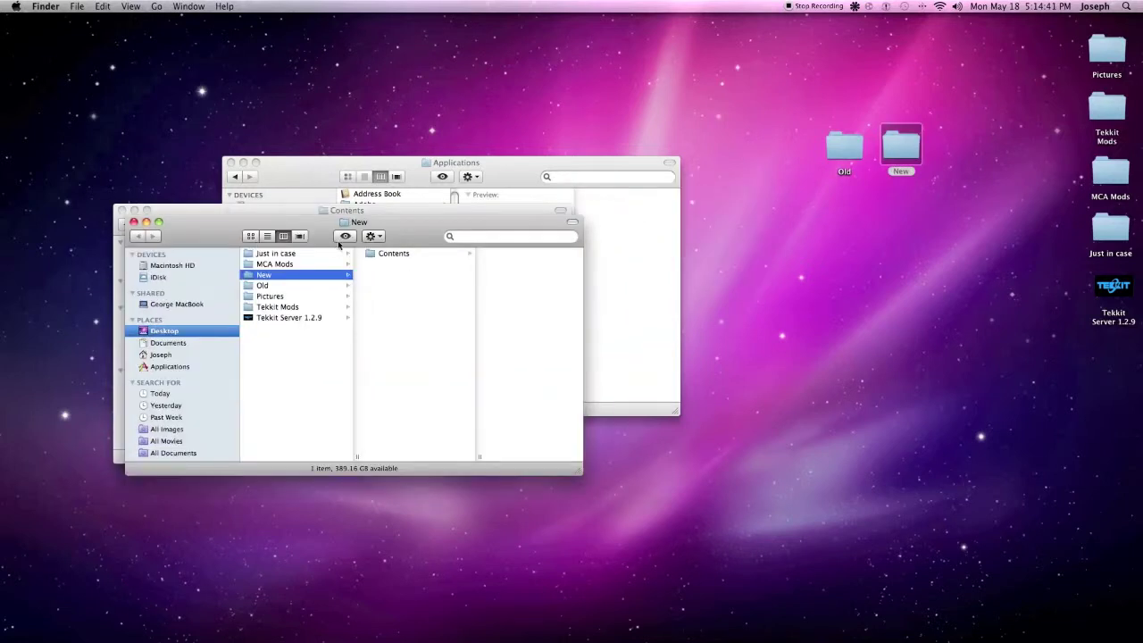
# Review the eight items in New's working Contents, then close the New and Applications windows
pyautogui.click(397, 256)
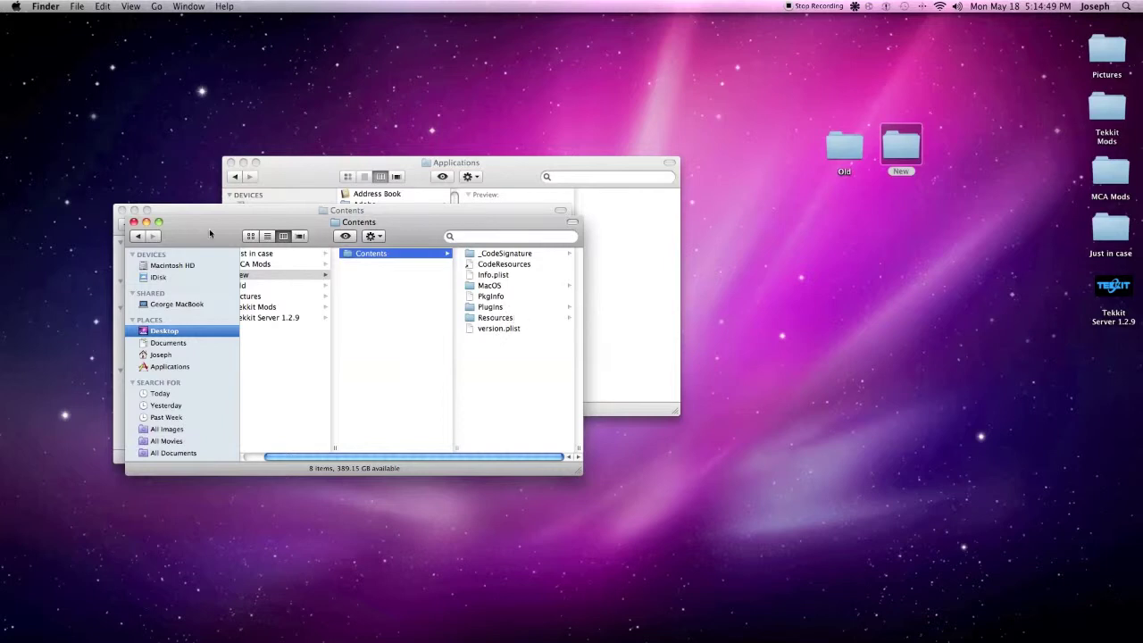
pyautogui.click(134, 223)
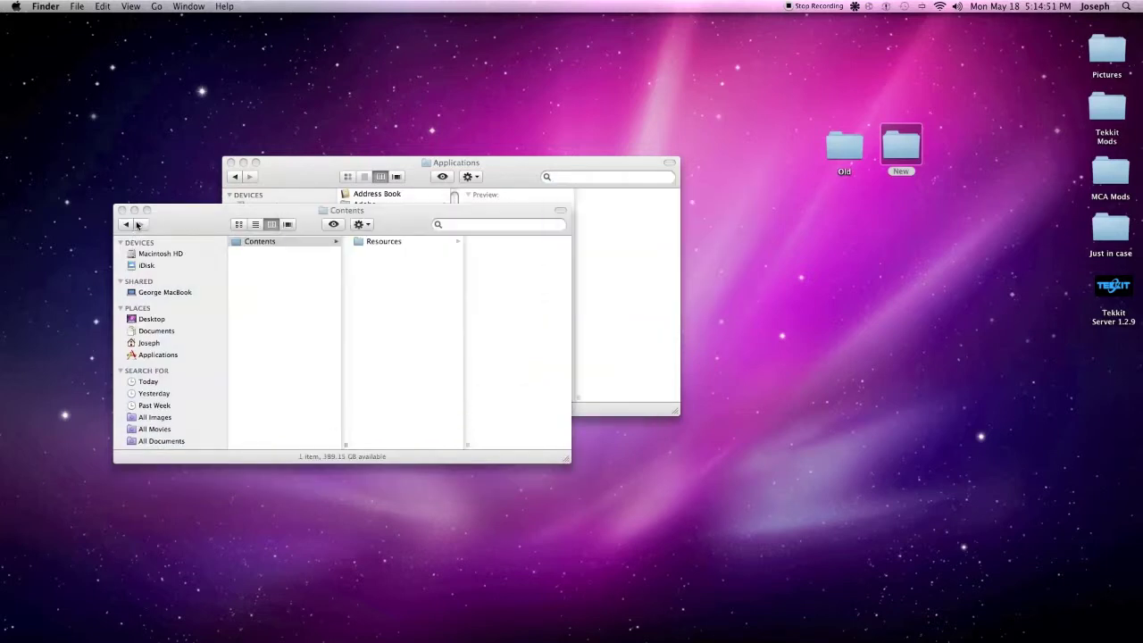
pyautogui.click(293, 176)
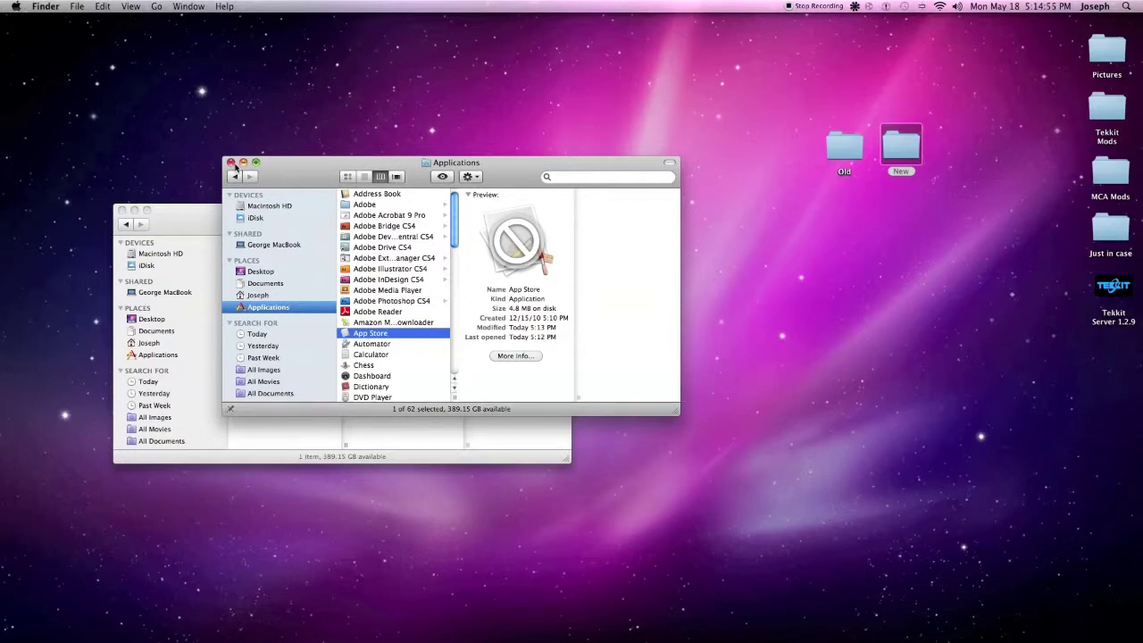
pyautogui.click(230, 162)
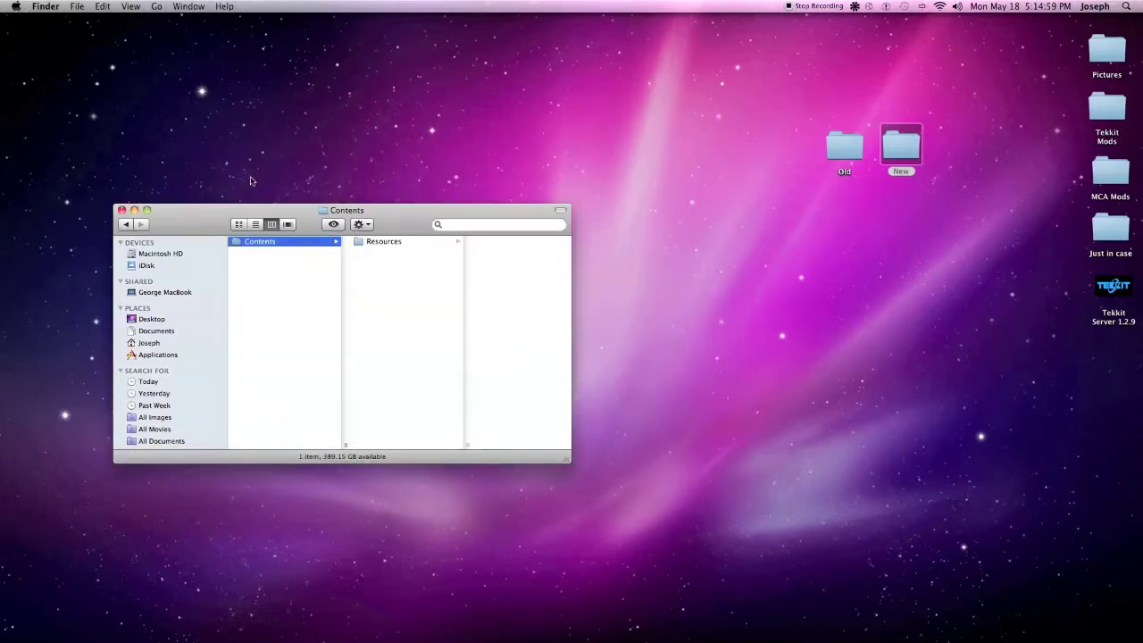
# Reposition the package window and check the working Contents inside the New folder
pyautogui.moveTo(220, 228); pyautogui.dragTo(262, 173)
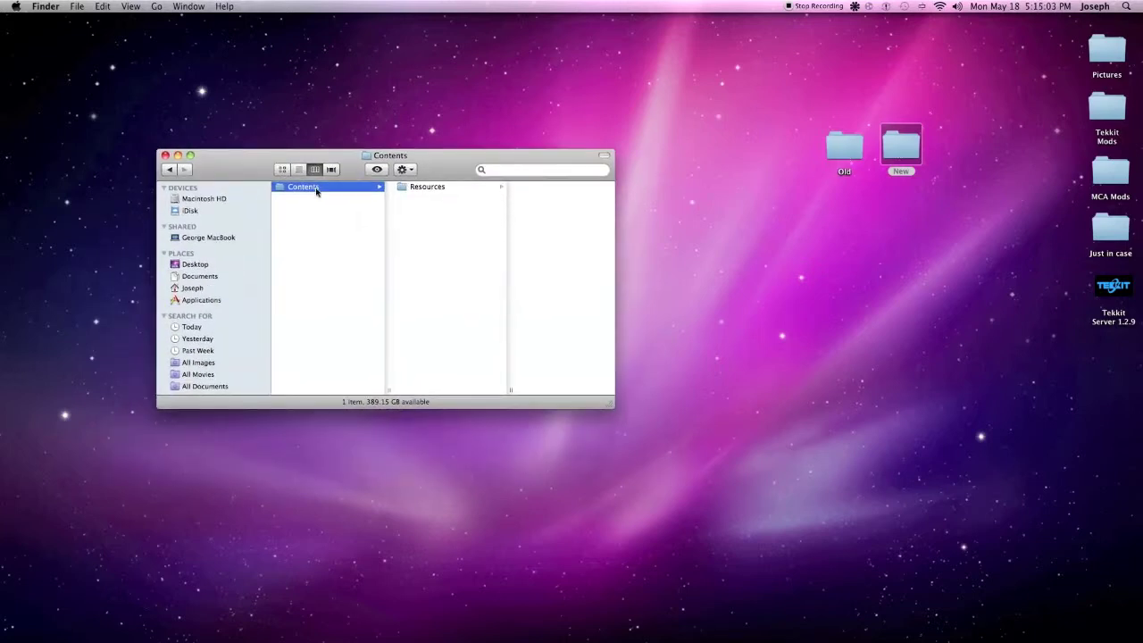
pyautogui.doubleClick(911, 150)
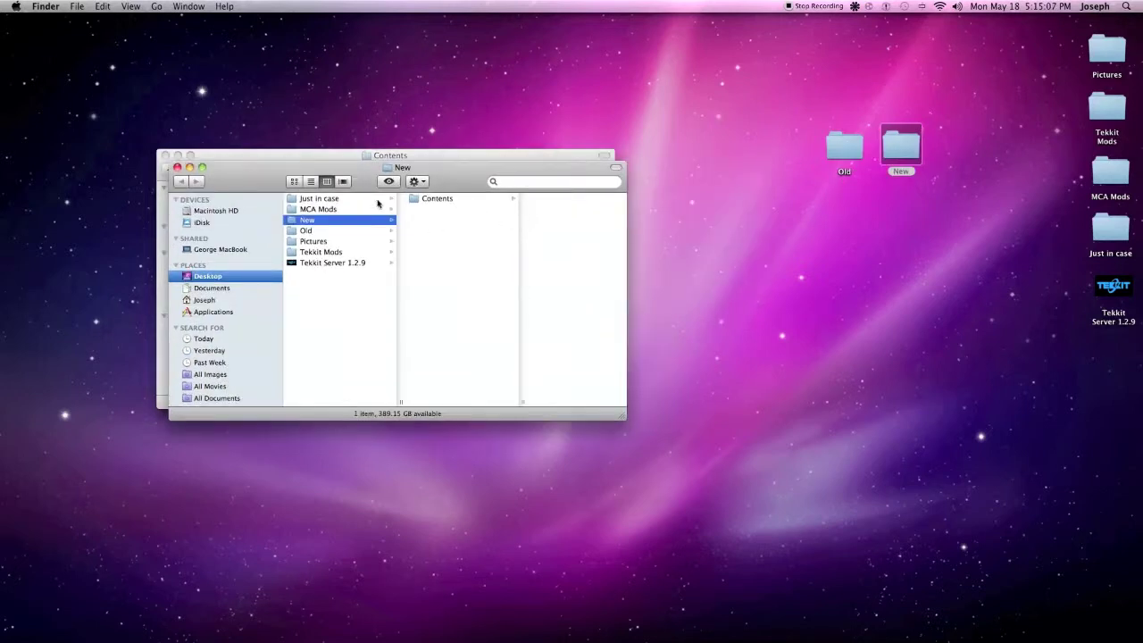
pyautogui.click(447, 198)
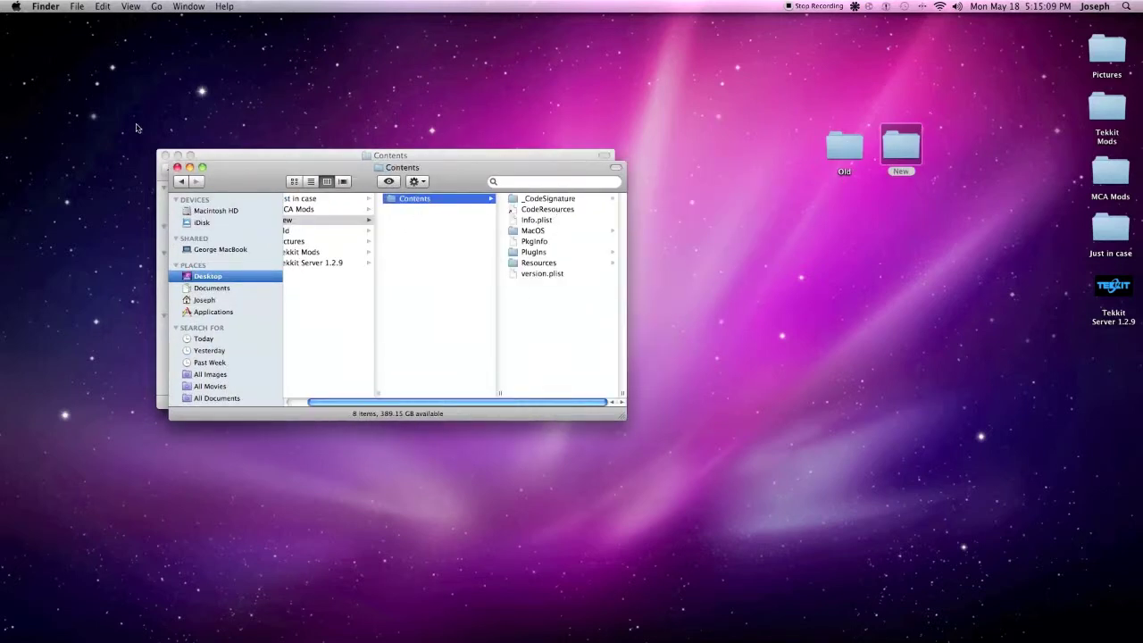
pyautogui.click(177, 167)
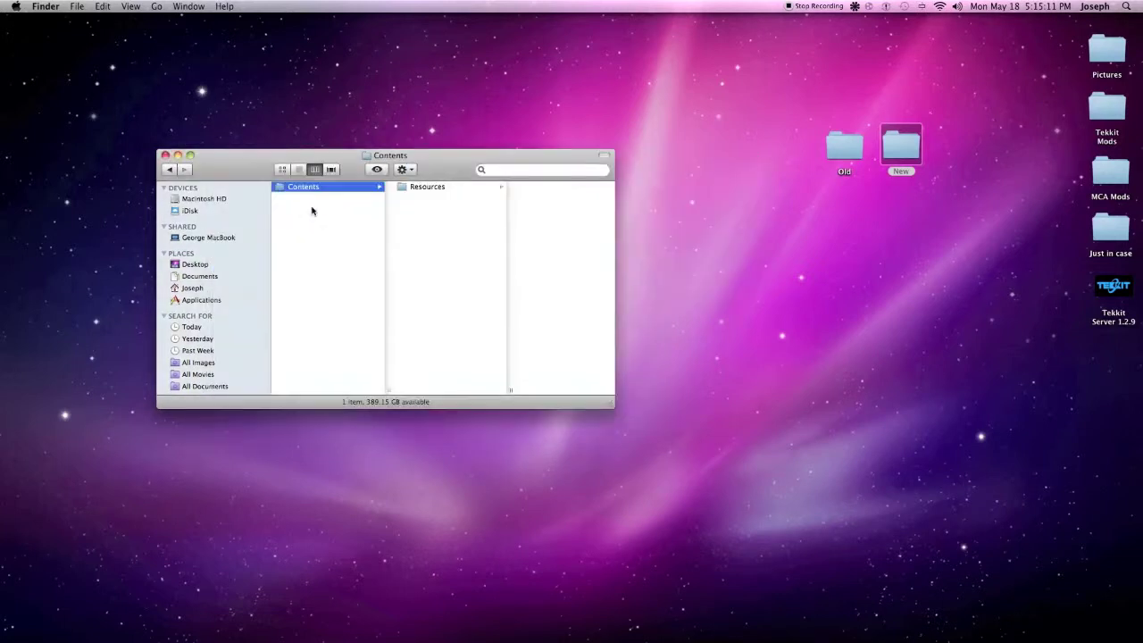
# Copy the broken Contents into the desktop Old folder, verify it, then drag the original to Trash
pyautogui.moveTo(300, 193); pyautogui.dragTo(842, 152)
pyautogui.doubleClick(842, 153)
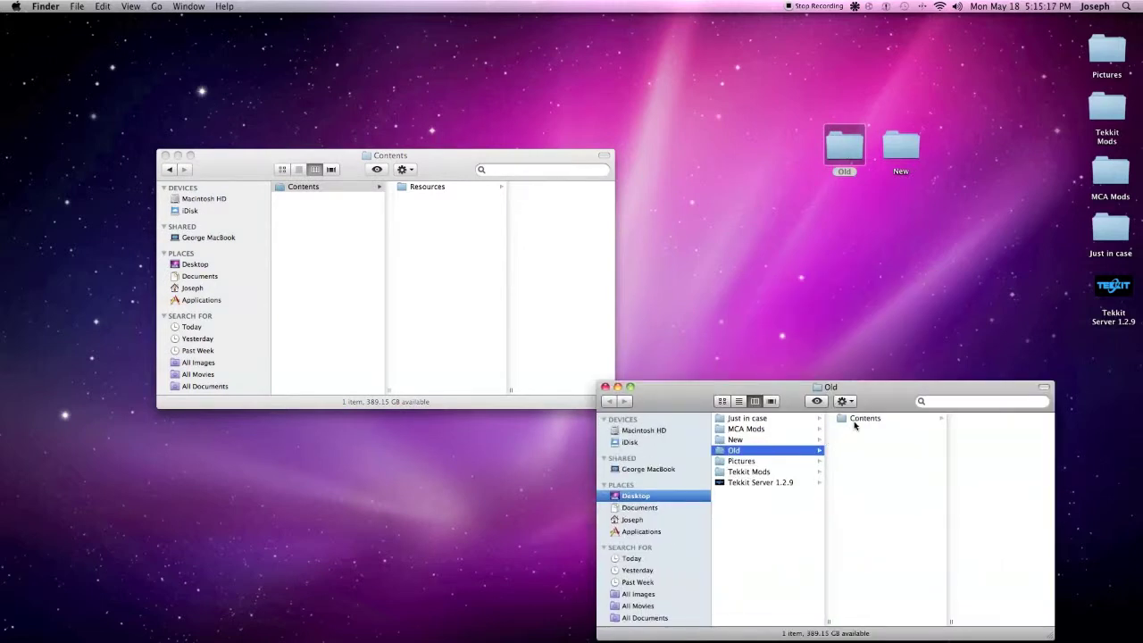
pyautogui.click(852, 420)
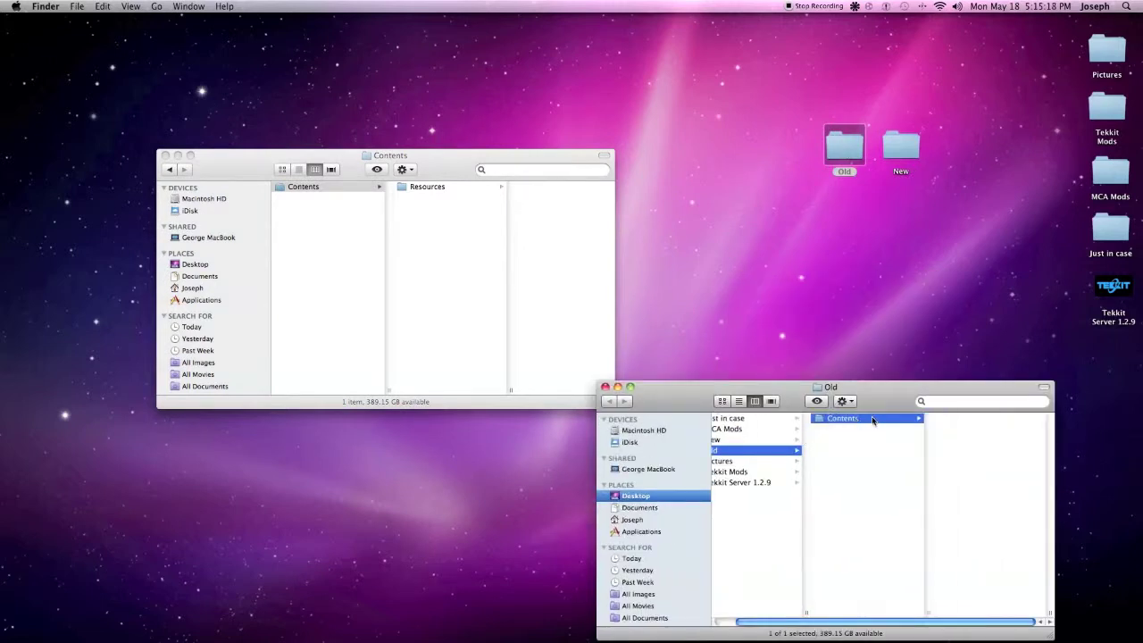
pyautogui.click(605, 387)
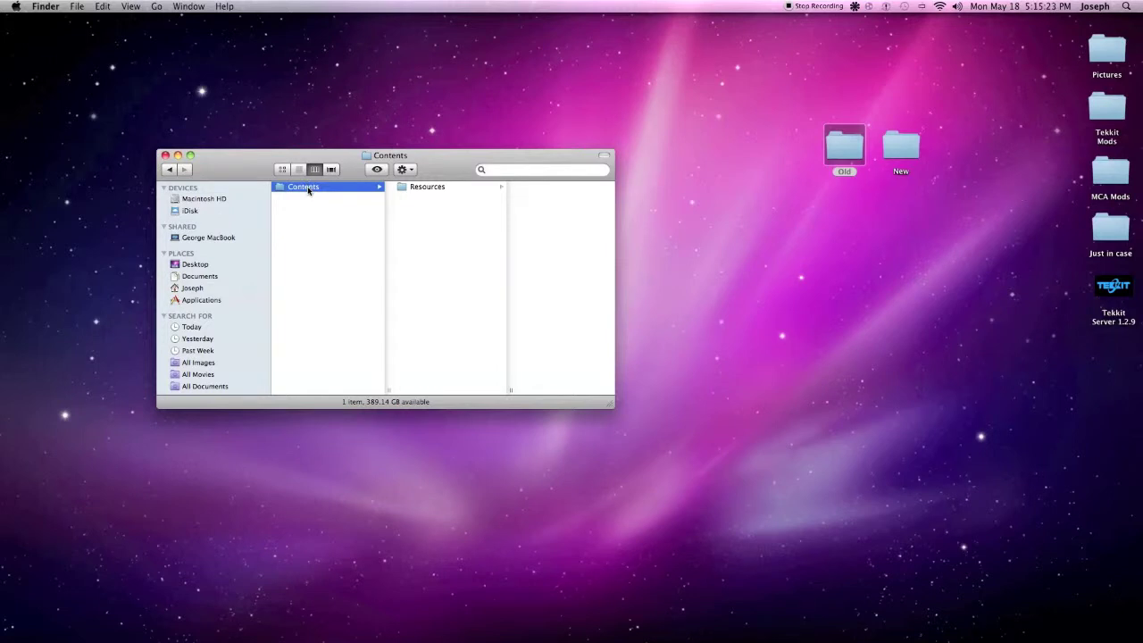
pyautogui.moveTo(1113, 640)
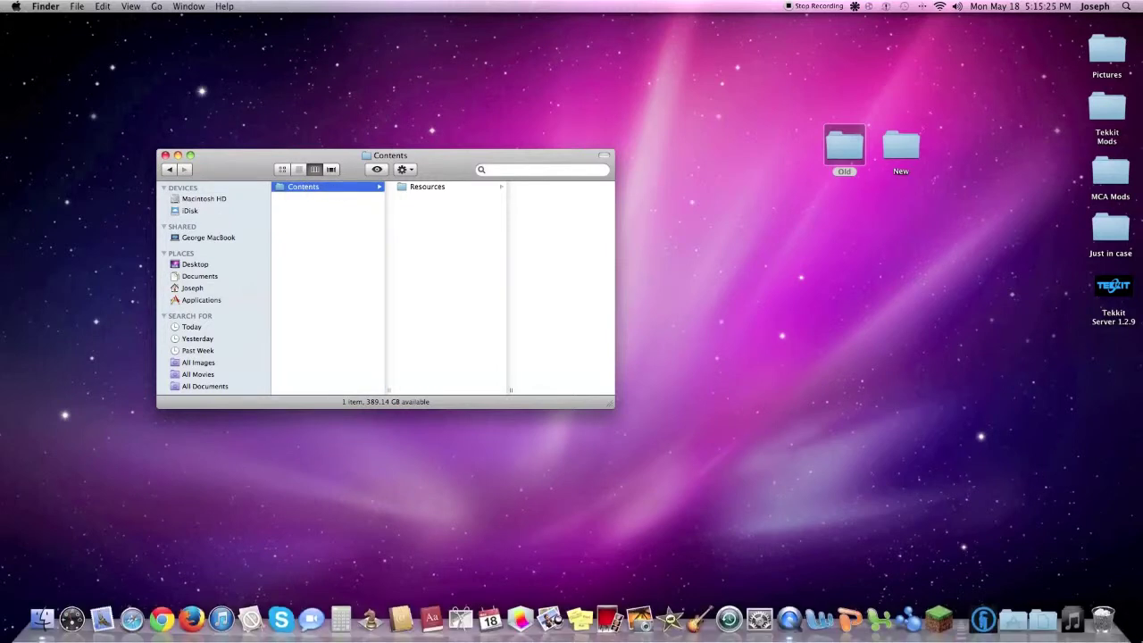
pyautogui.moveTo(1113, 639); pyautogui.dragTo(1103, 618)
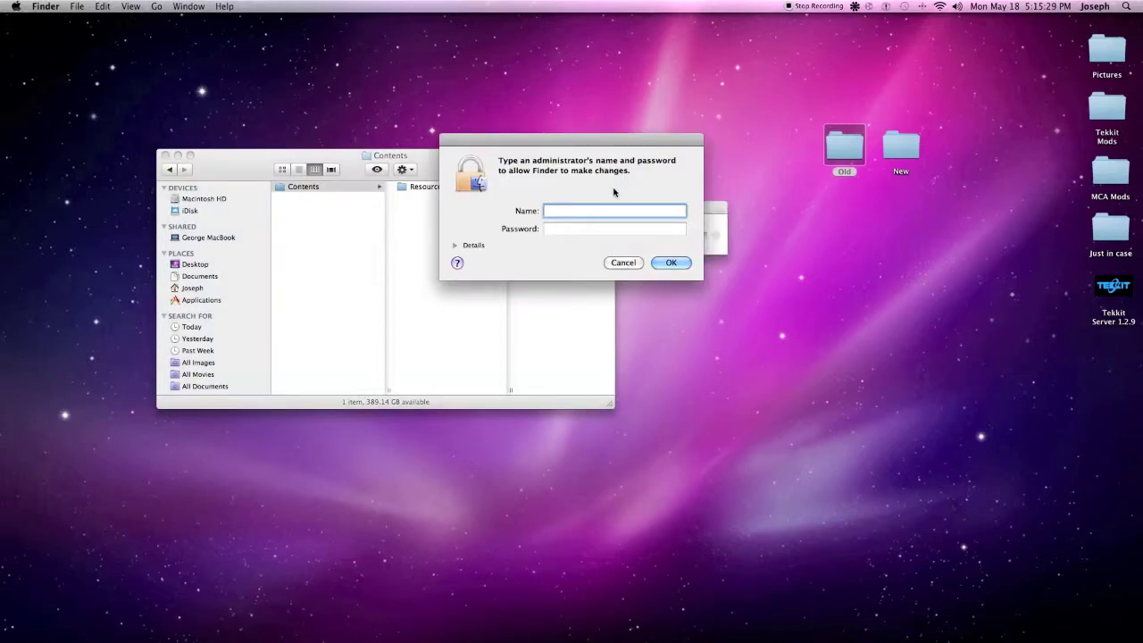
# Enter the administrator name and password to delete the broken Contents from the package
pyautogui.write('Admin 3')
pyautogui.press('Tab')
pyautogui.write('•')
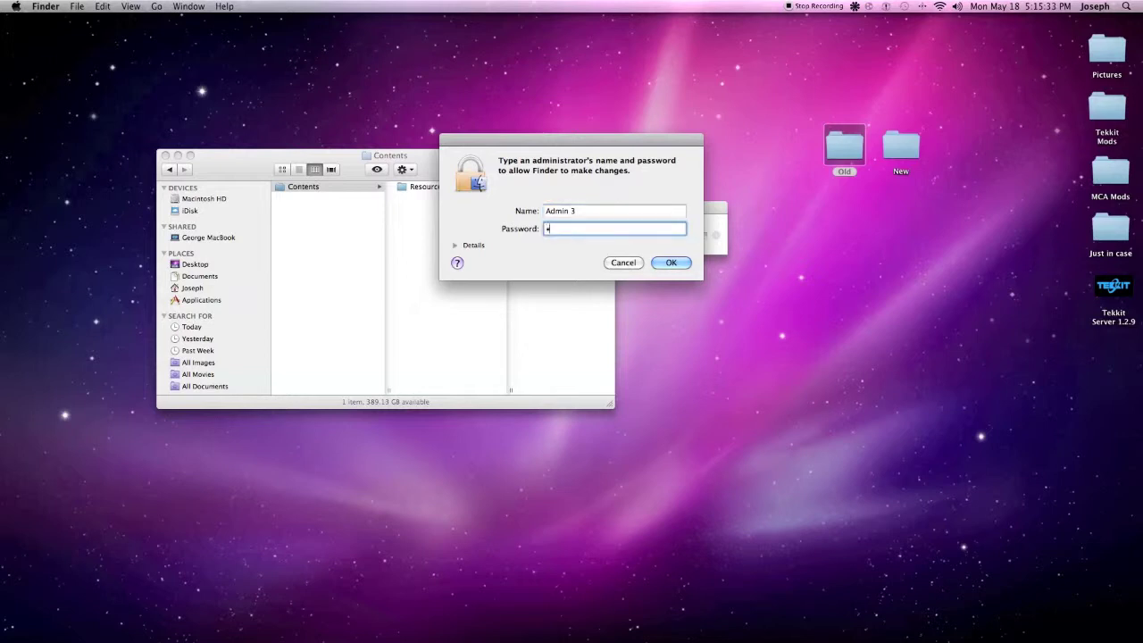
pyautogui.write('••••')
pyautogui.click(676, 262)
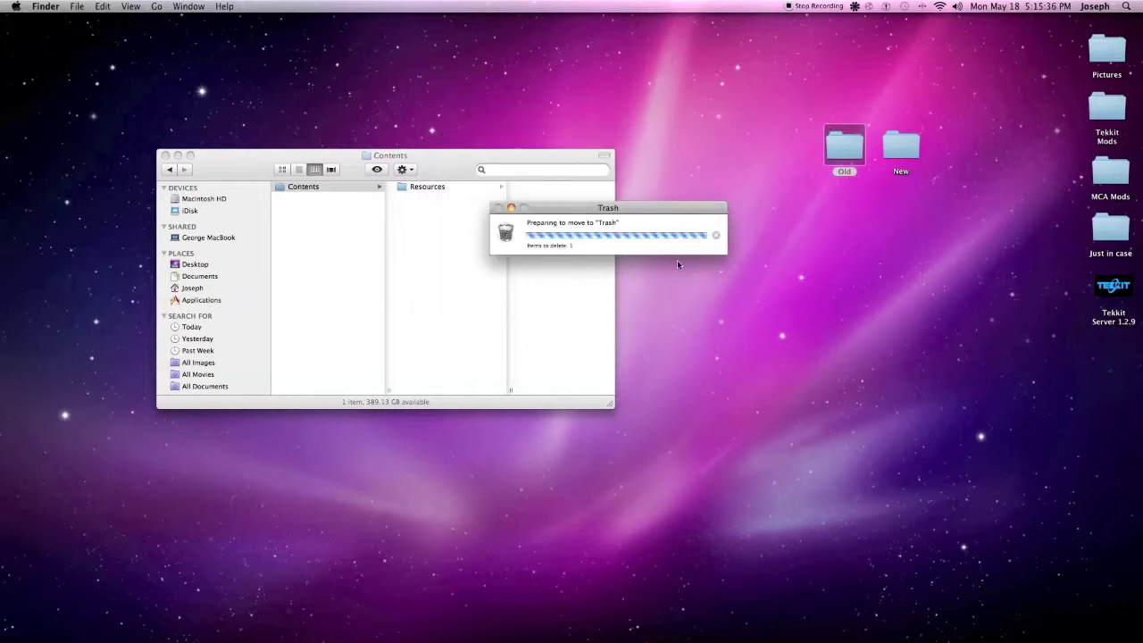
pyautogui.doubleClick(919, 152)
# Drag New's working Contents into the App Store package, authenticate as administrator, and close New
pyautogui.click(903, 284)
pyautogui.moveTo(903, 286); pyautogui.dragTo(348, 223)
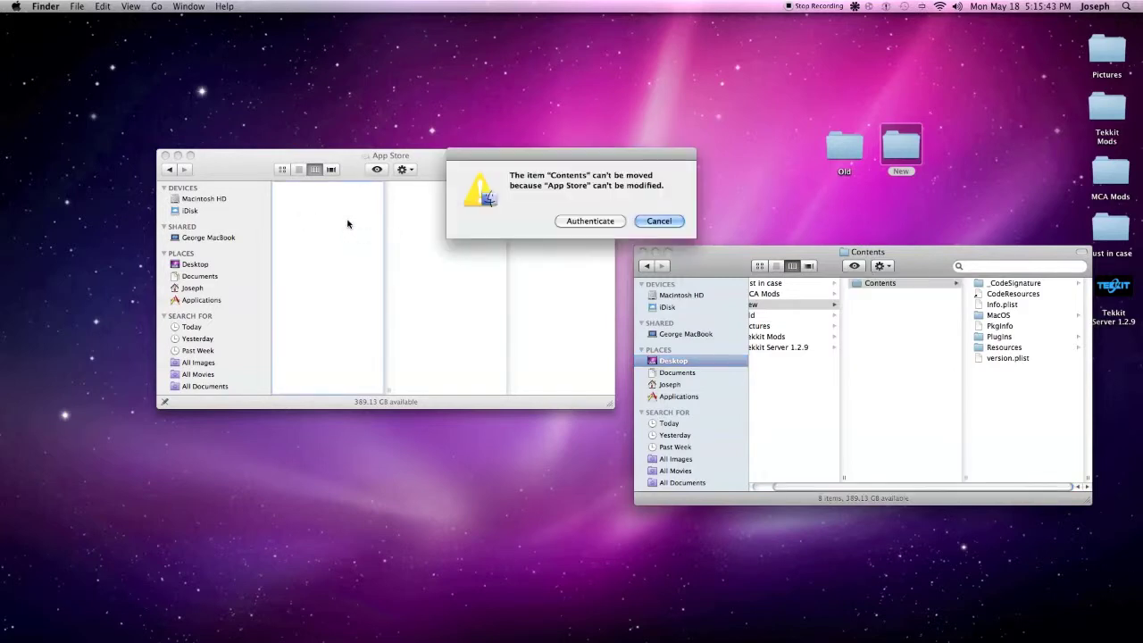
pyautogui.click(591, 223)
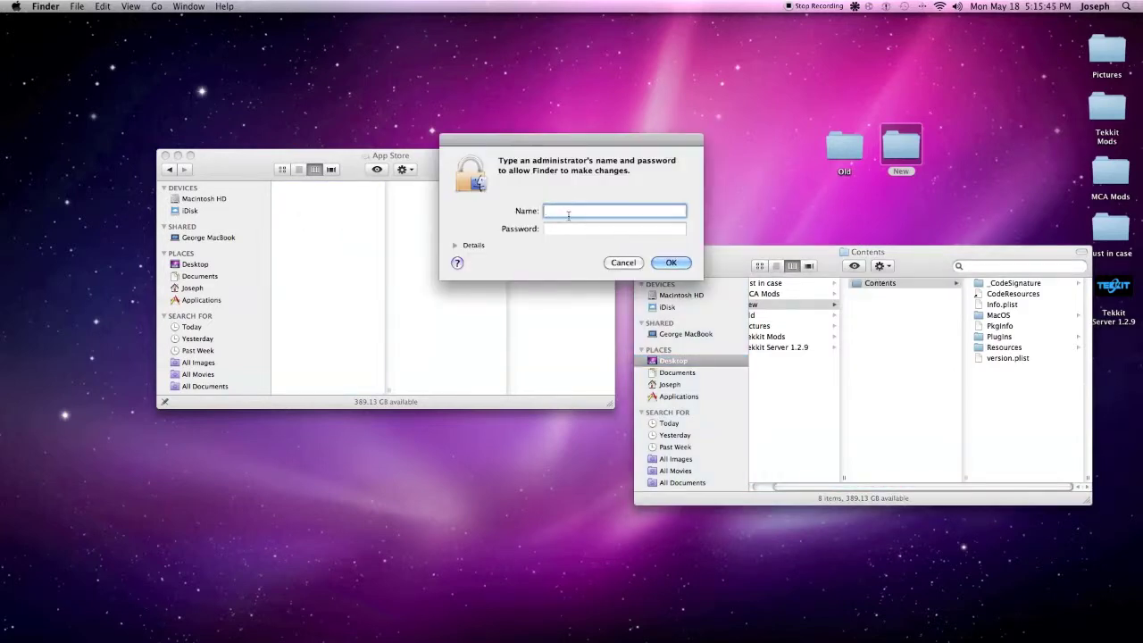
pyautogui.write('Admin 3')
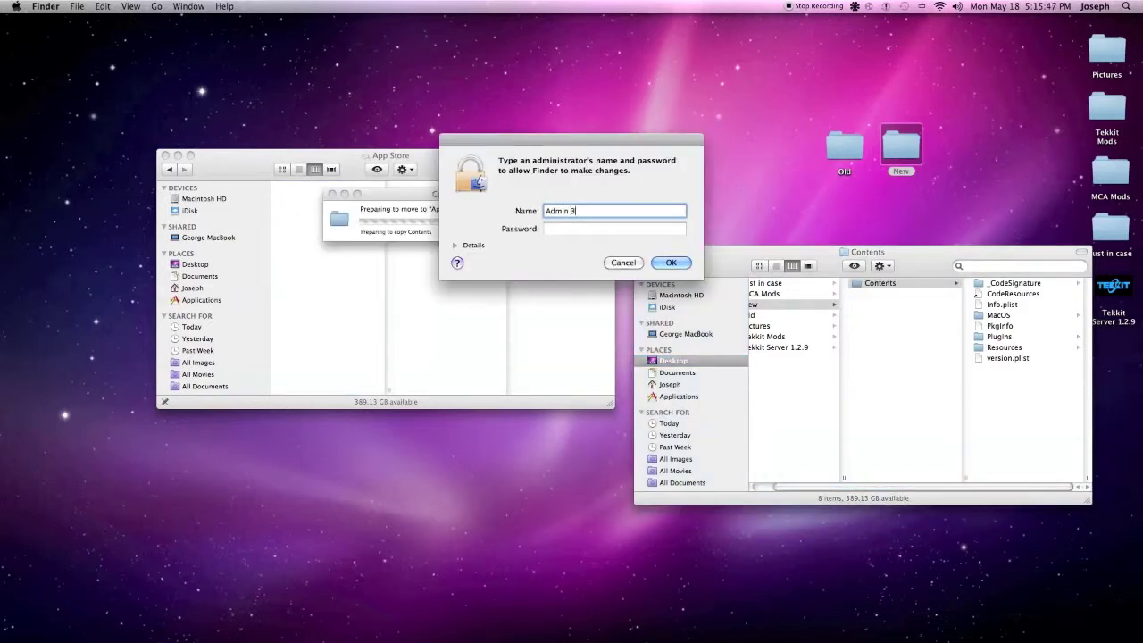
pyautogui.press('Tab')
pyautogui.write('••••••')
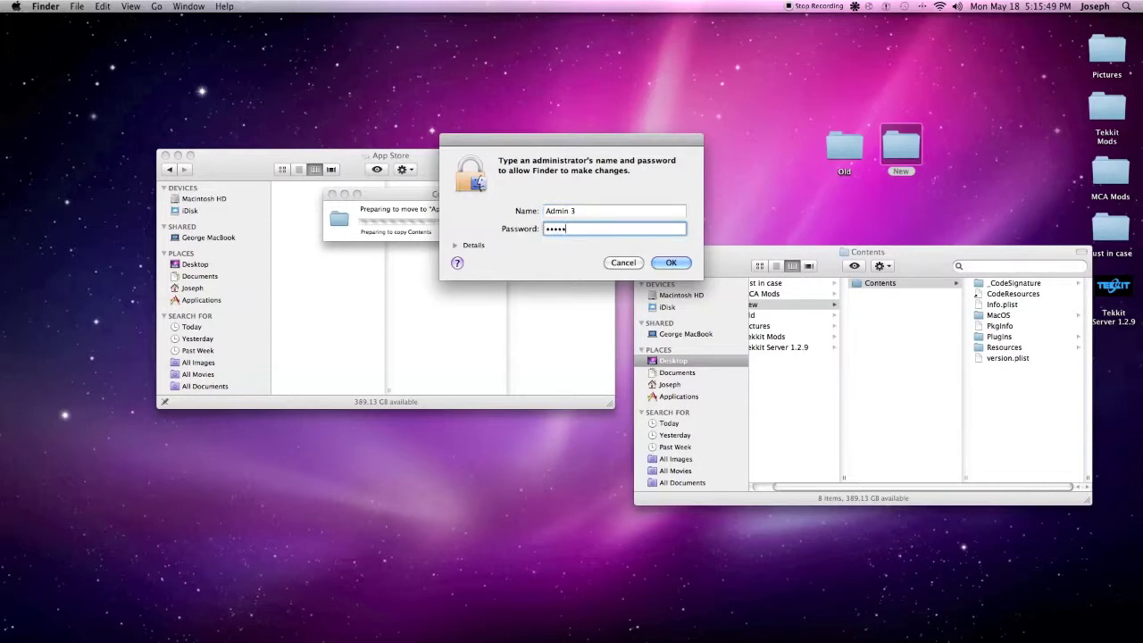
pyautogui.click(671, 263)
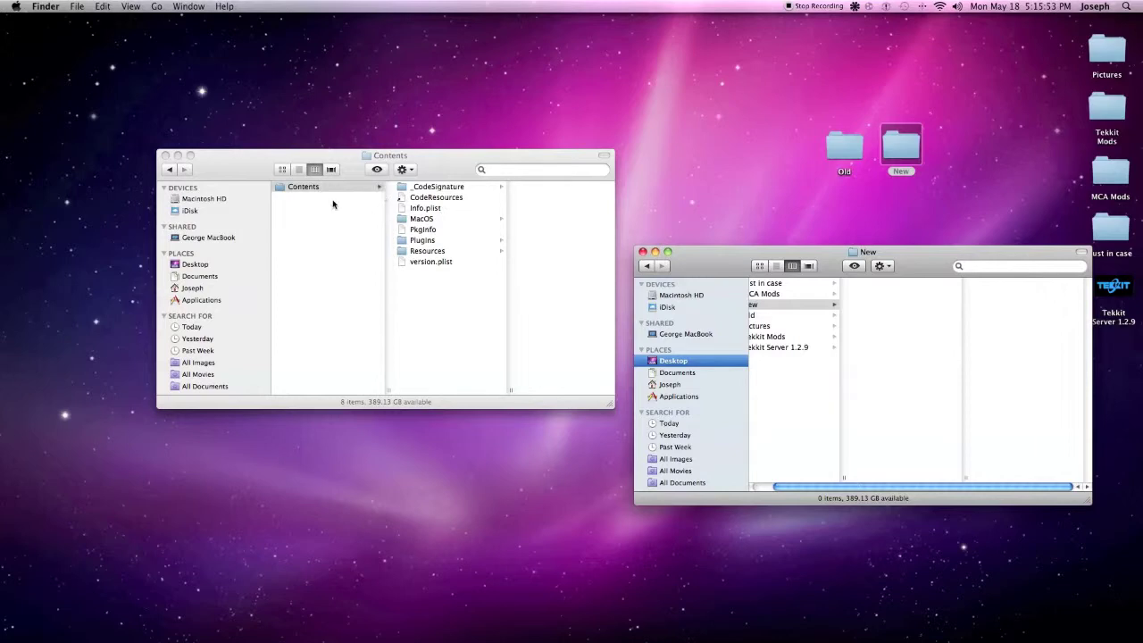
pyautogui.click(643, 252)
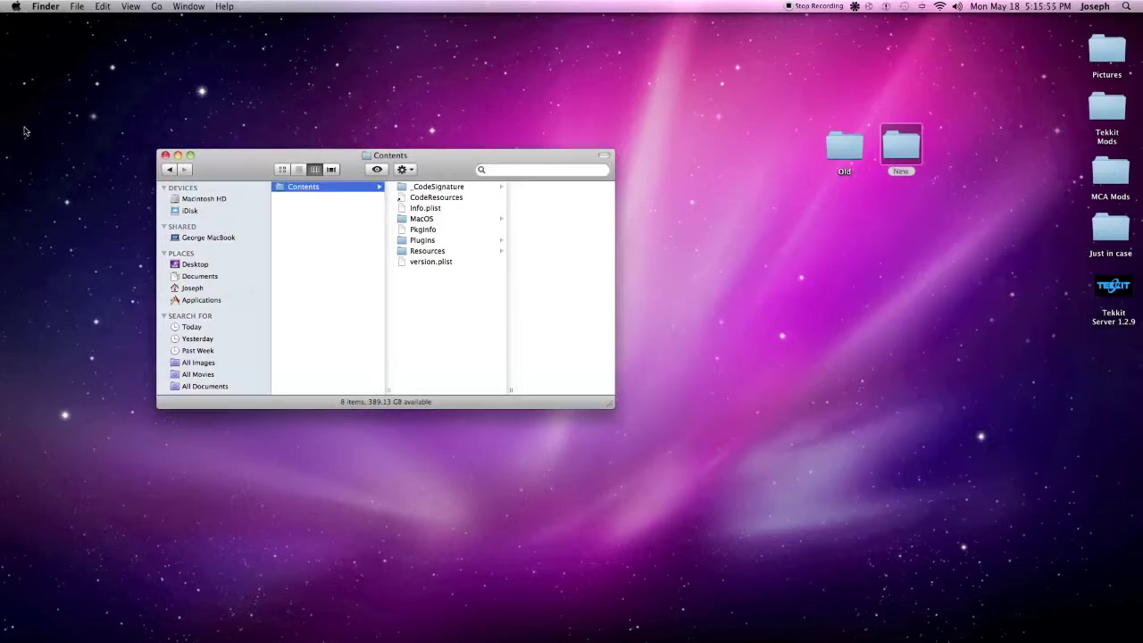
# Close the package window, launch App Store from the Dock, and position its window
pyautogui.click(165, 155)
pyautogui.moveTo(191, 618)
pyautogui.click(249, 630)
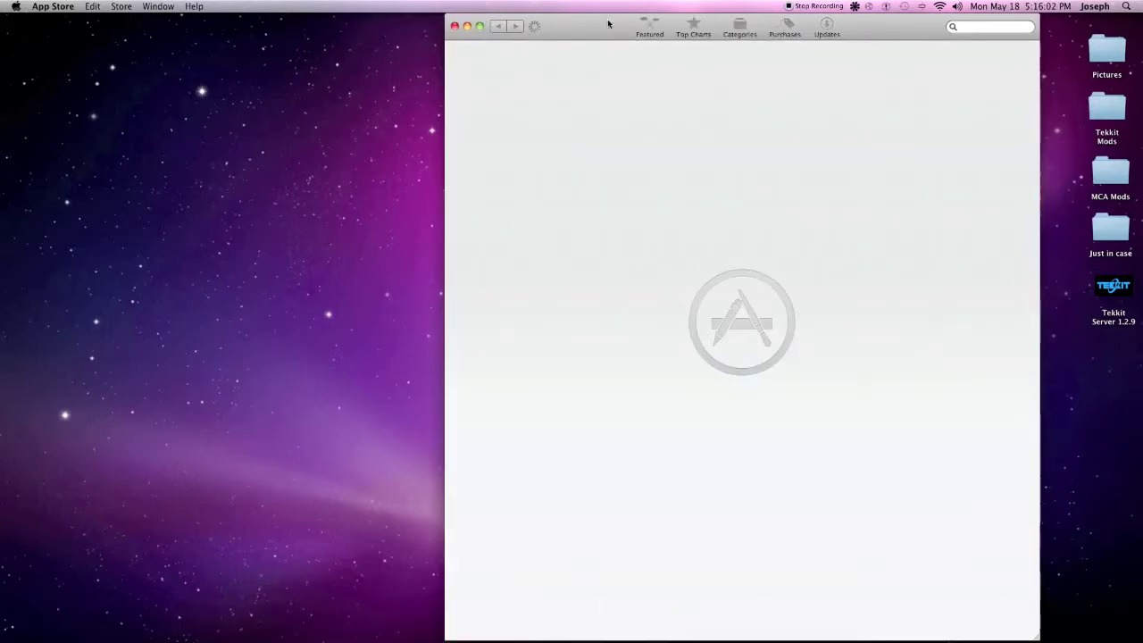
pyautogui.moveTo(607, 23); pyautogui.dragTo(384, 15)
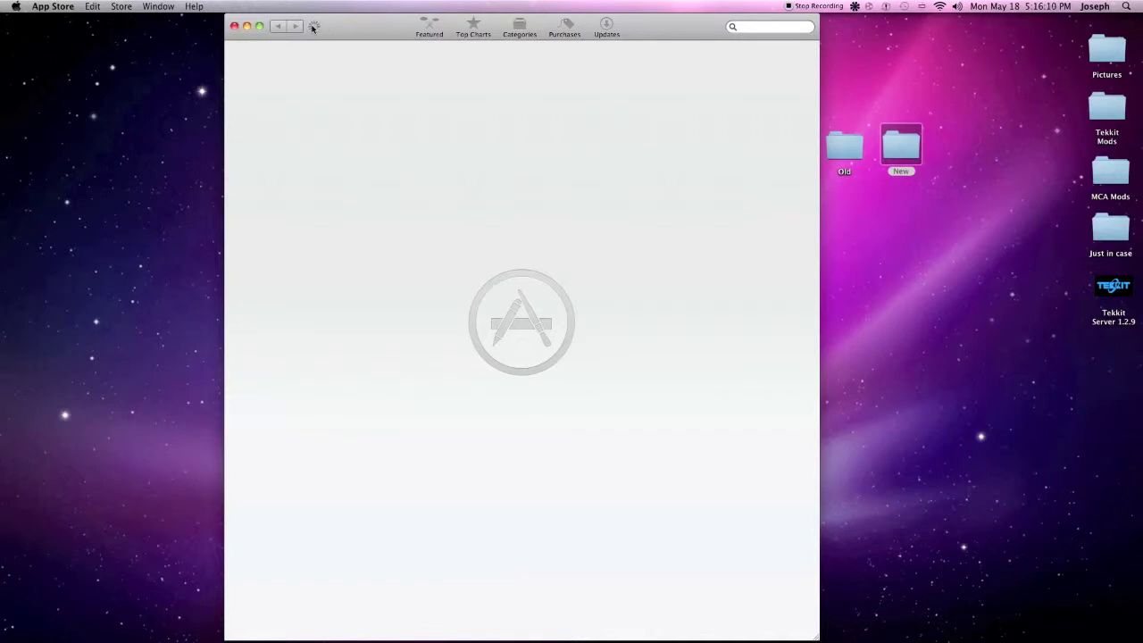
pyautogui.moveTo(325, 26); pyautogui.dragTo(328, 26)
pyautogui.moveTo(403, 27); pyautogui.dragTo(389, 28)
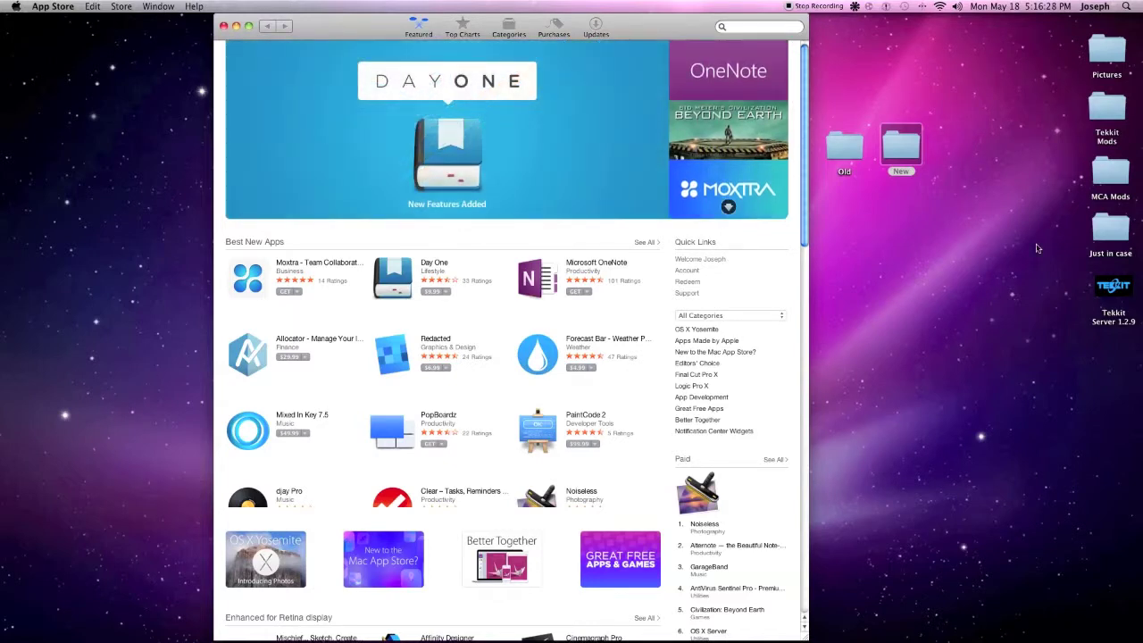
# Confirm the desktop New folder is empty, then move it to the Trash
pyautogui.doubleClick(907, 157)
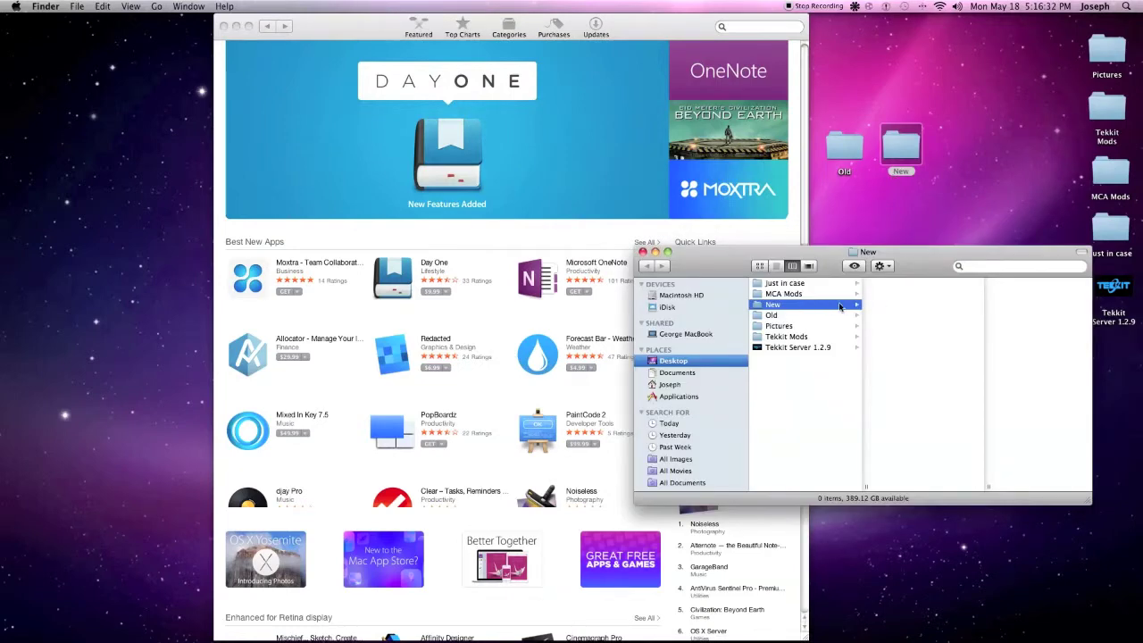
pyautogui.click(898, 150)
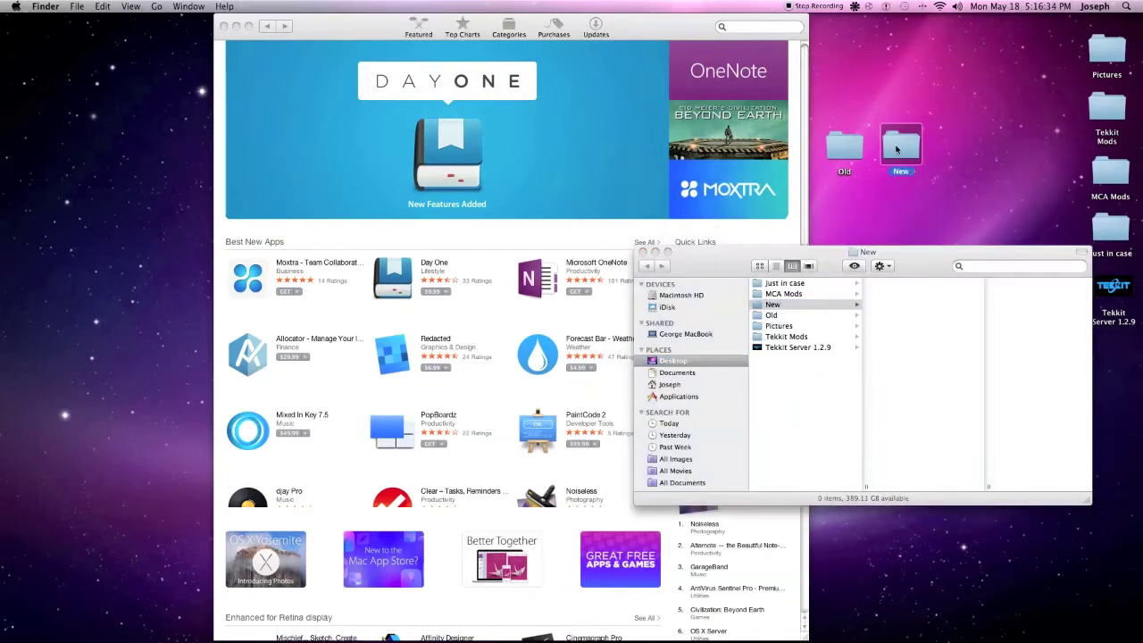
pyautogui.click(643, 253)
pyautogui.moveTo(901, 144); pyautogui.dragTo(1103, 616)
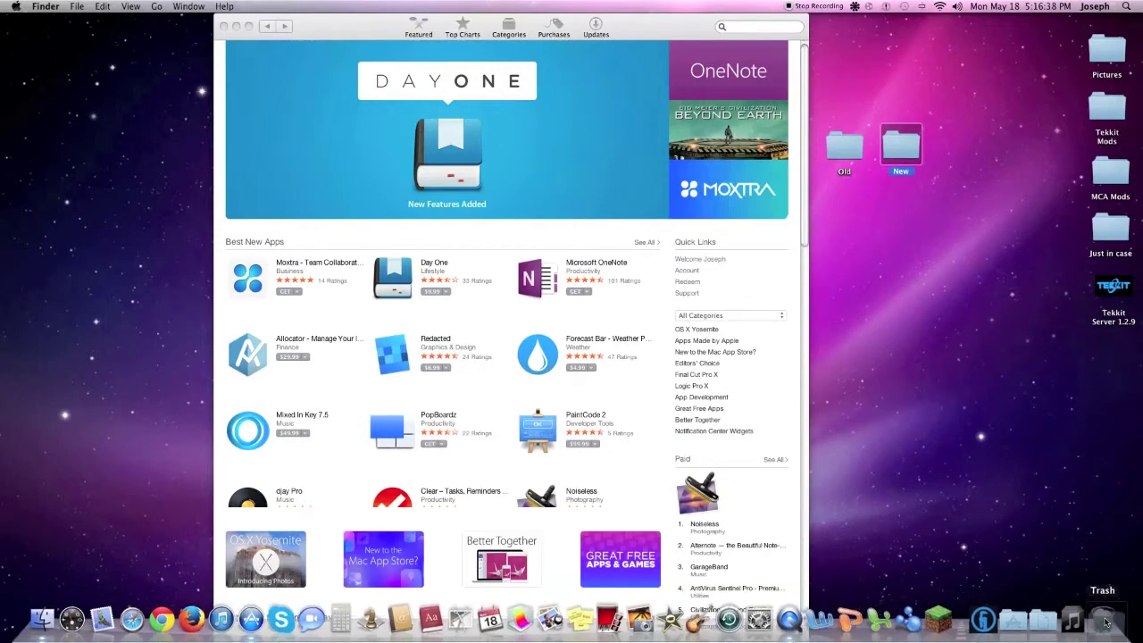
pyautogui.press('super+BackSpace')
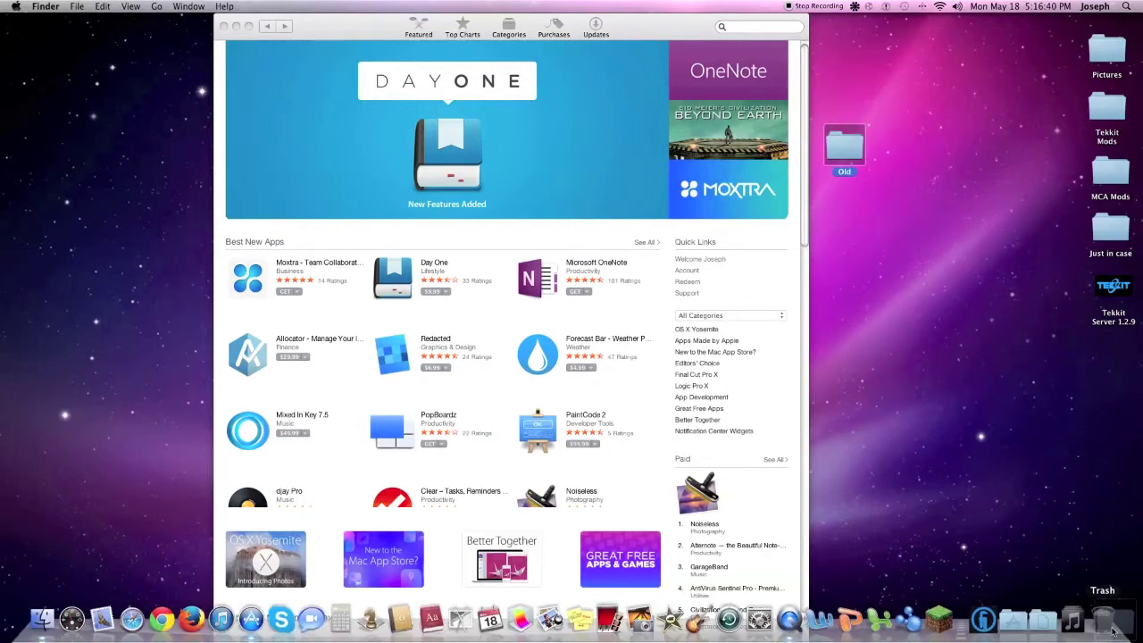
# Move the Old backup folder to the Trash as well
pyautogui.press('super+BackSpace')
pyautogui.scroll(-3, 509, 218)
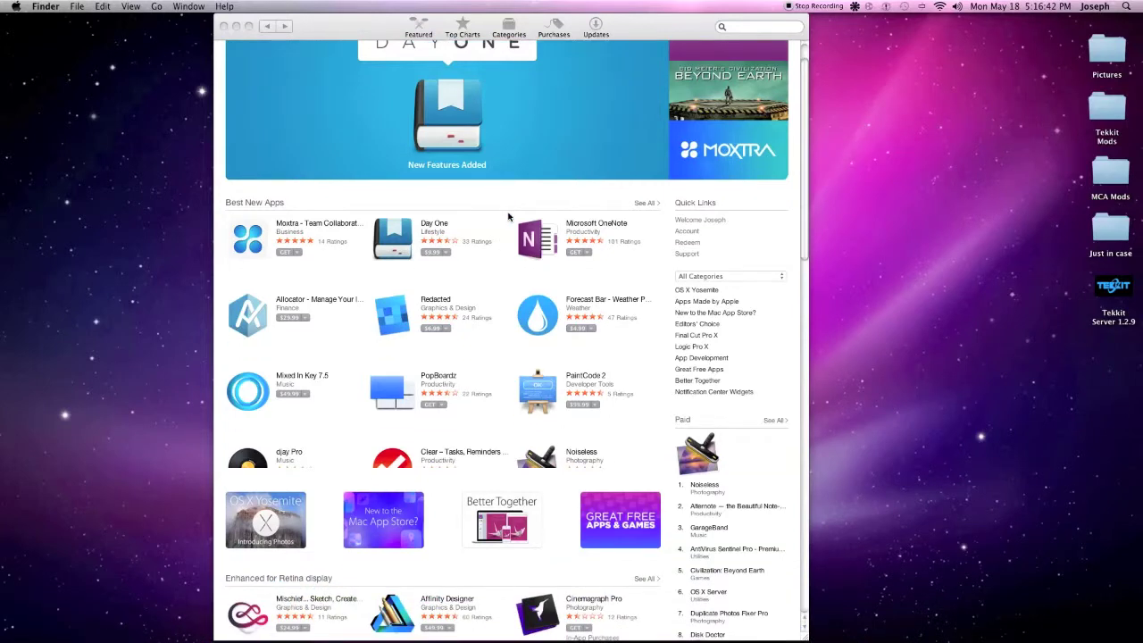
pyautogui.scroll(-3, 509, 217)
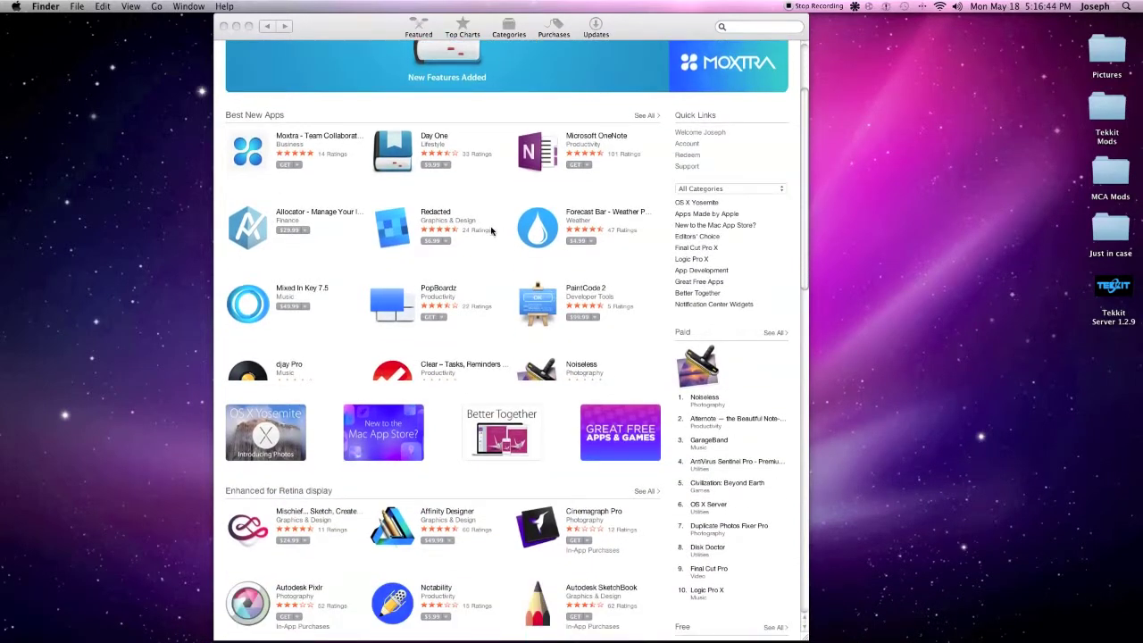
# Start Software Update from the Apple menu, cancel its password prompt, and return to App Store
pyautogui.click(8, 8)
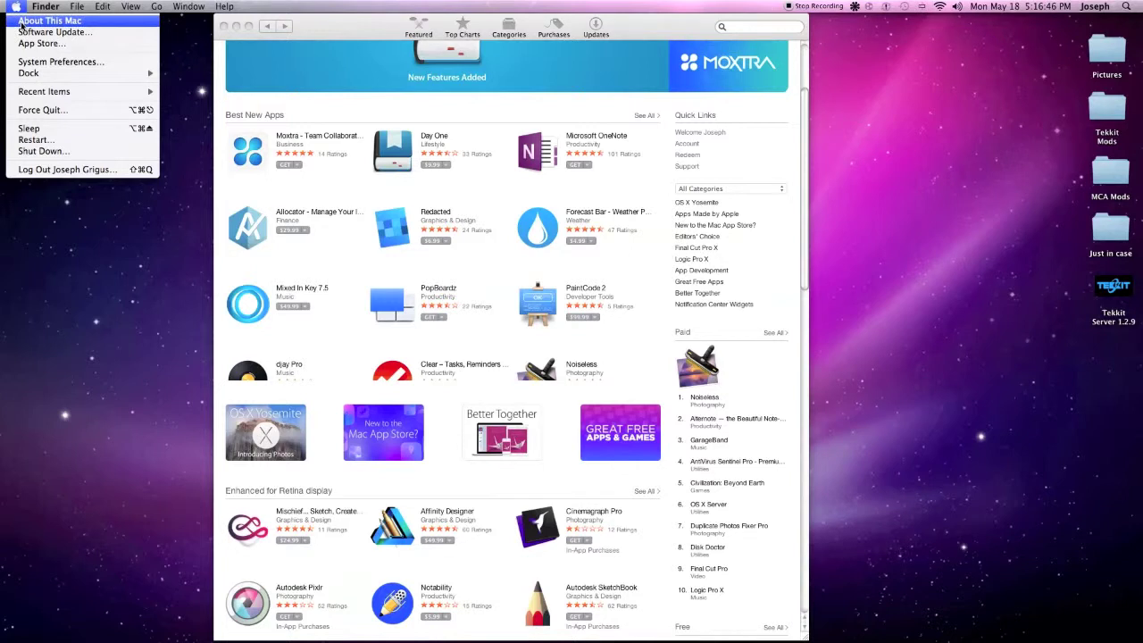
pyautogui.click(37, 34)
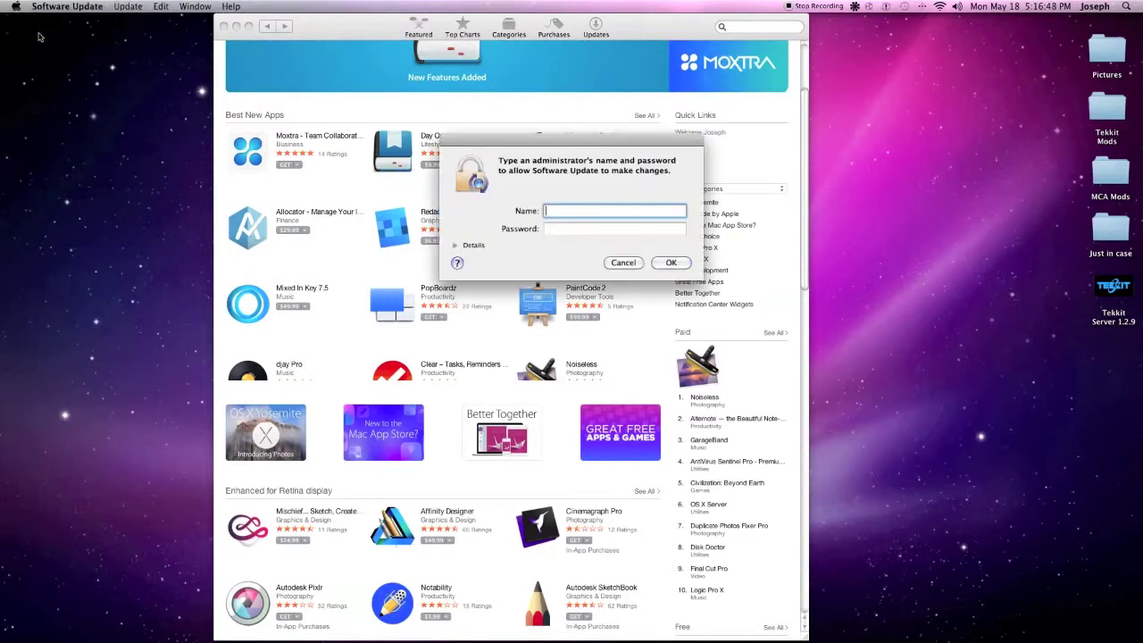
pyautogui.click(623, 262)
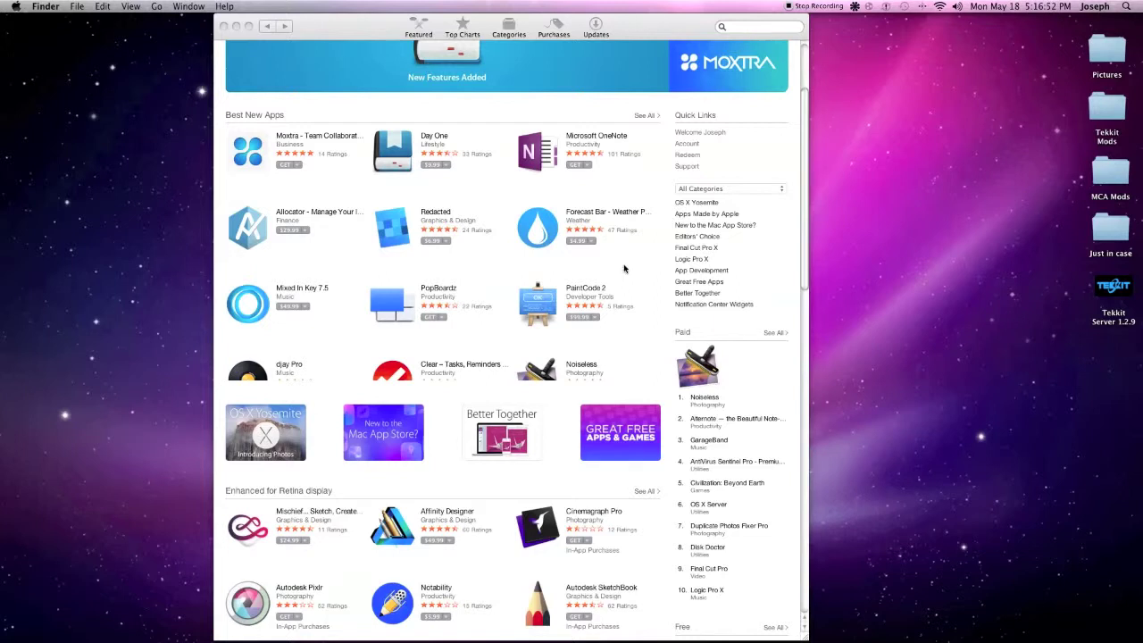
pyautogui.click(15, 7)
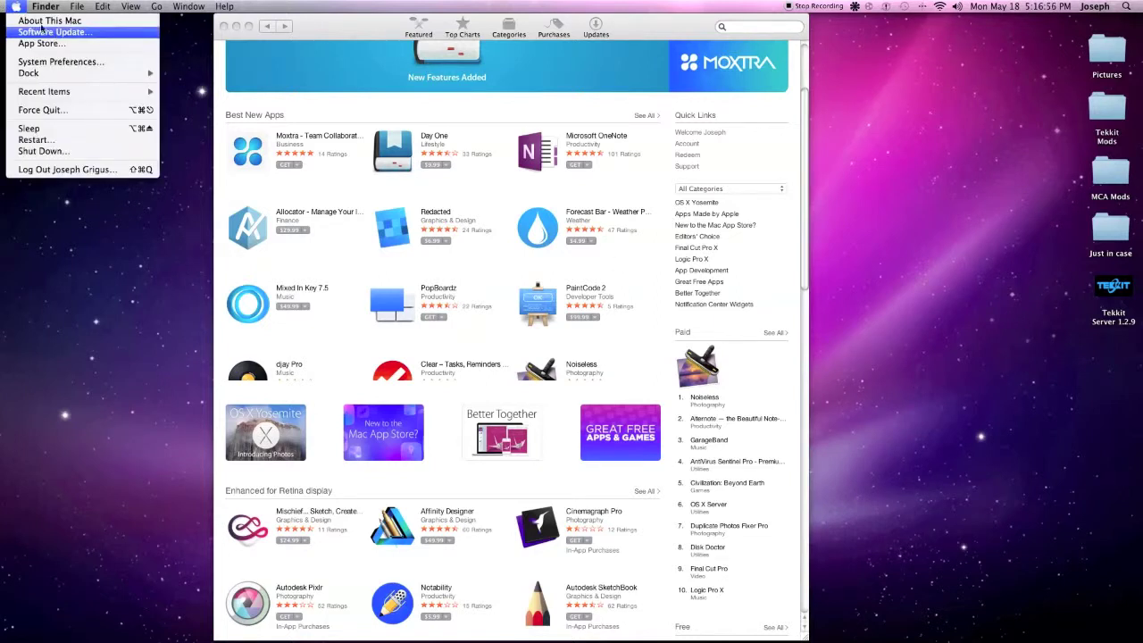
pyautogui.click(649, 129)
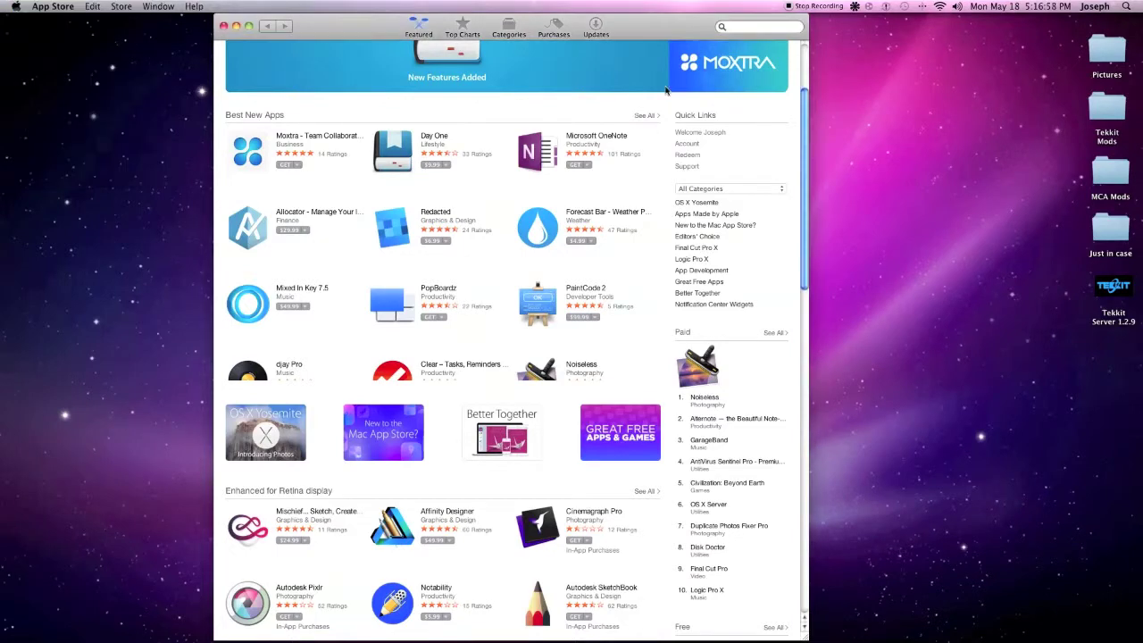
# Check Updates, cancel the OS X Yosemite free upgrade at the password prompt, and quit App Store
pyautogui.click(600, 24)
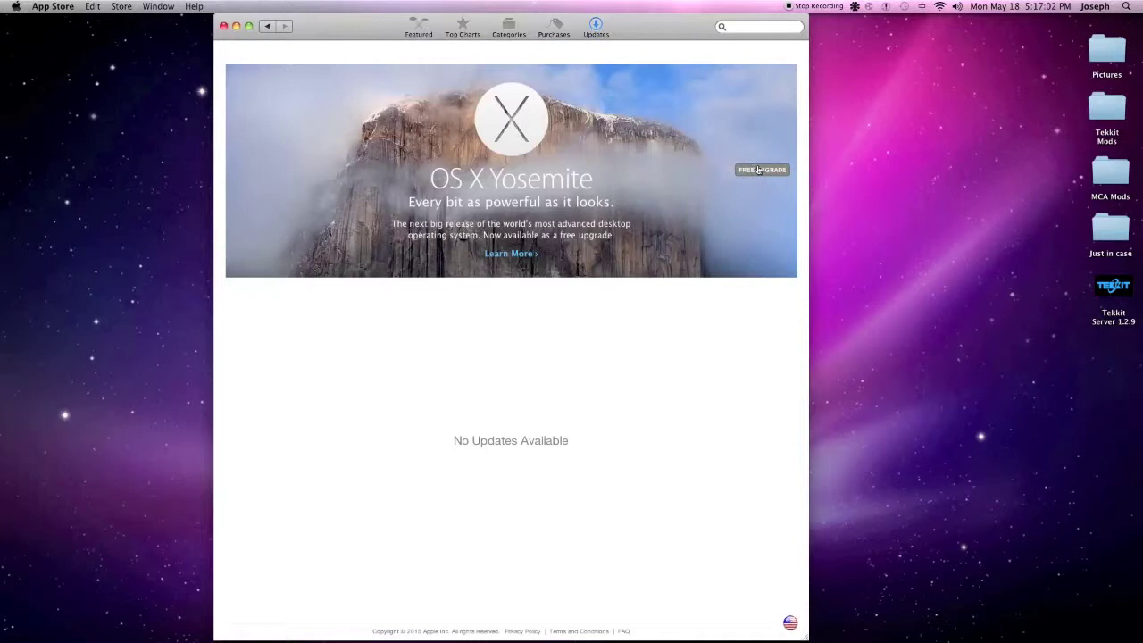
pyautogui.click(757, 171)
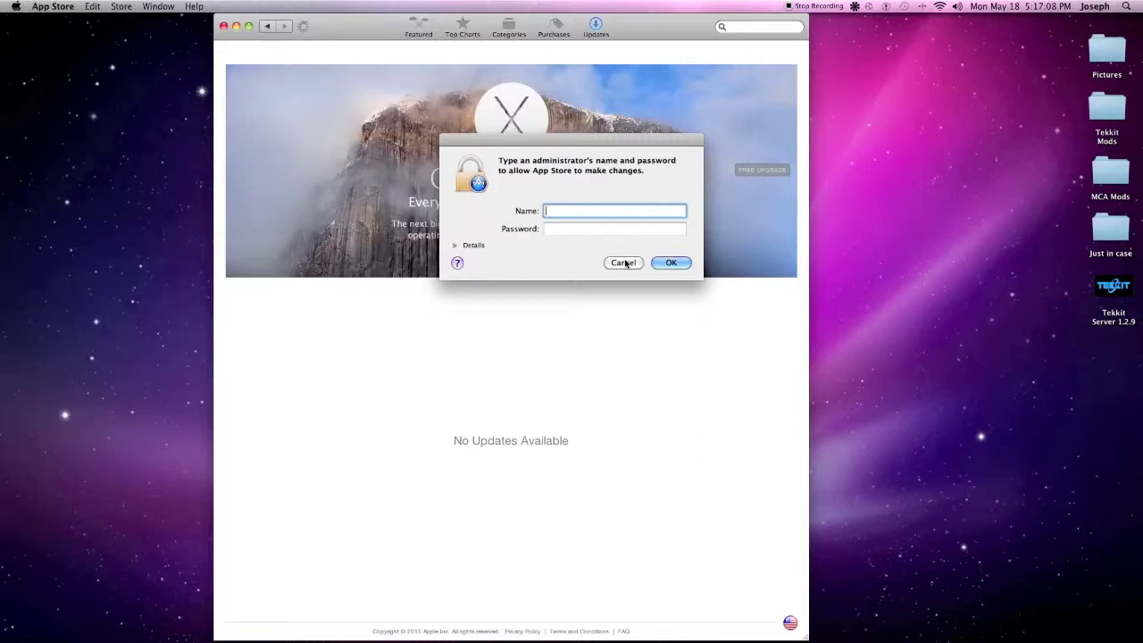
pyautogui.click(625, 262)
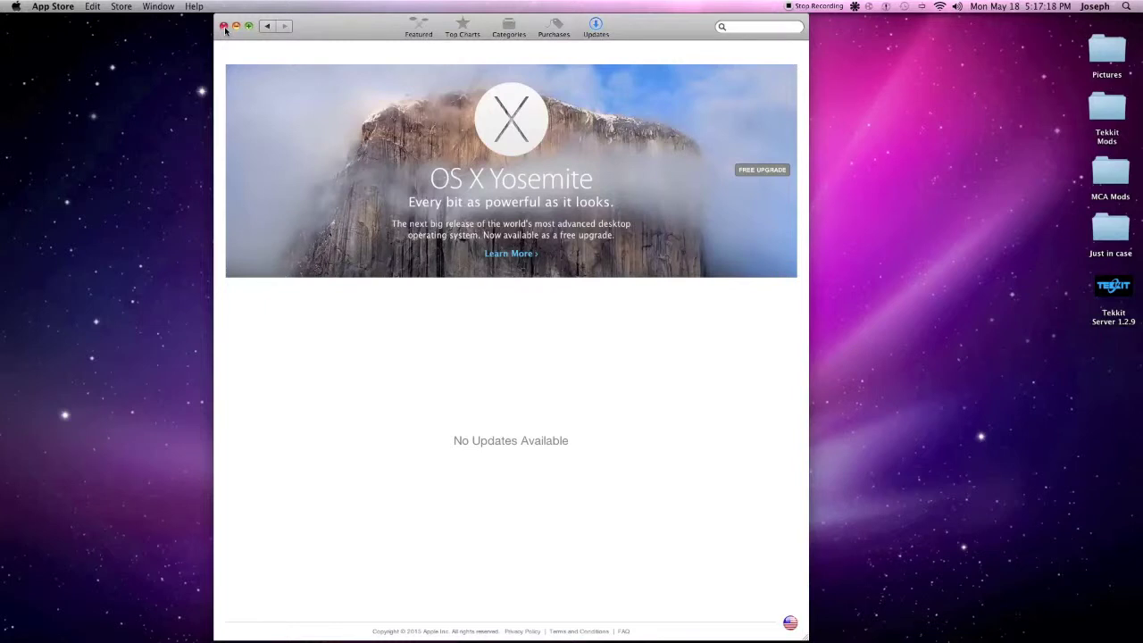
pyautogui.click(224, 26)
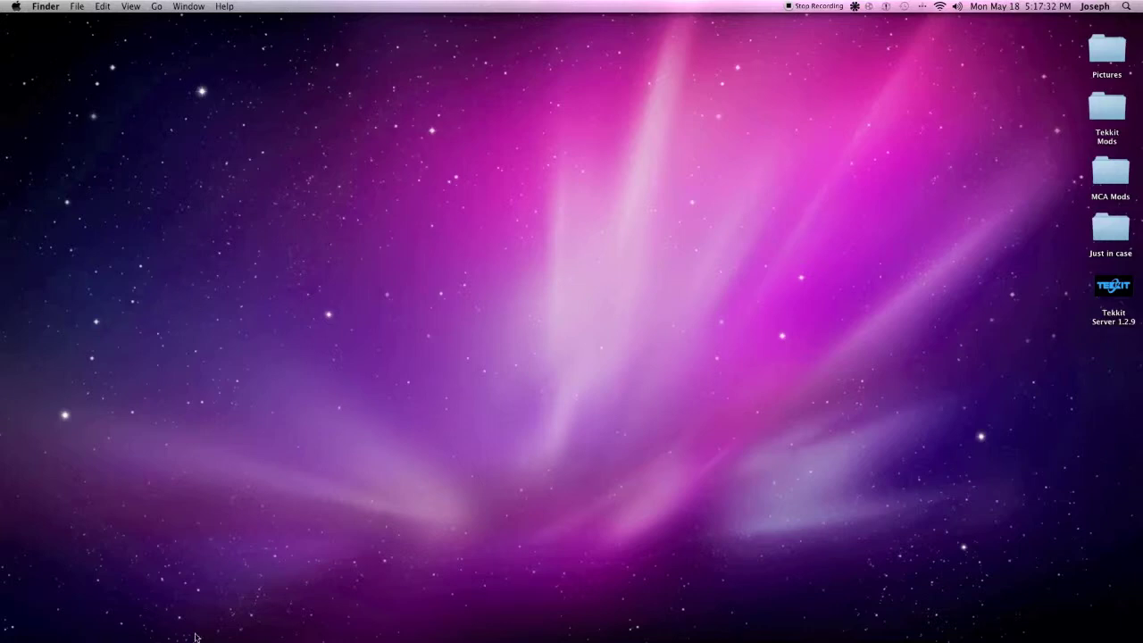
# Open App Store's package from Applications and show its eight-item Contents folder, including MacOS and Resources
pyautogui.moveTo(87, 640)
pyautogui.click(38, 620)
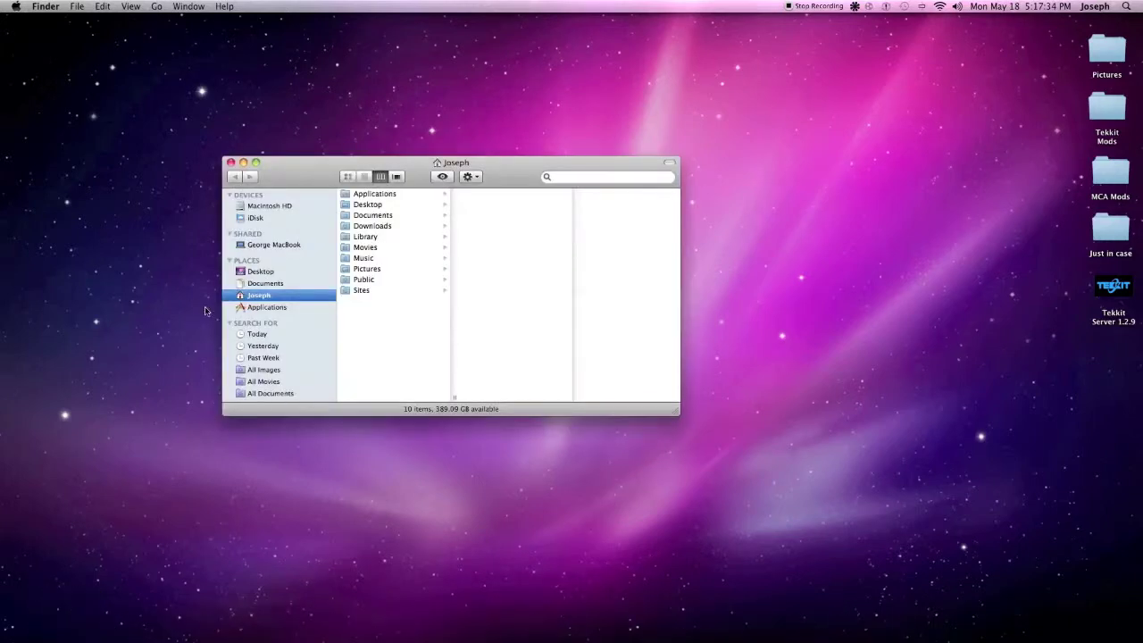
pyautogui.click(294, 306)
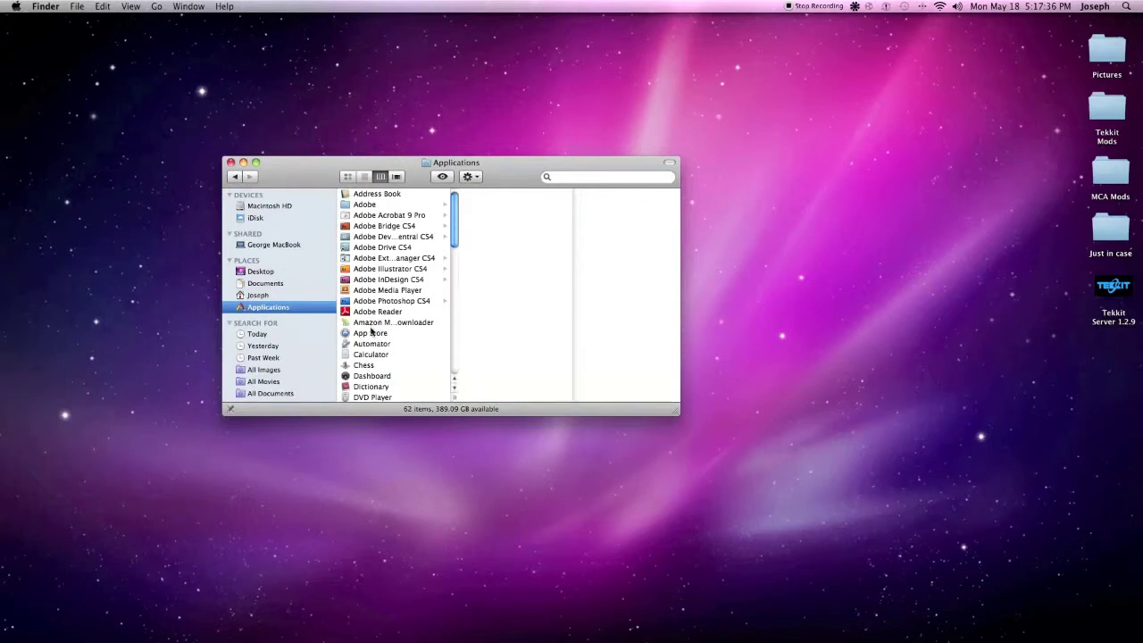
pyautogui.rightClick(372, 334)
pyautogui.click(403, 357)
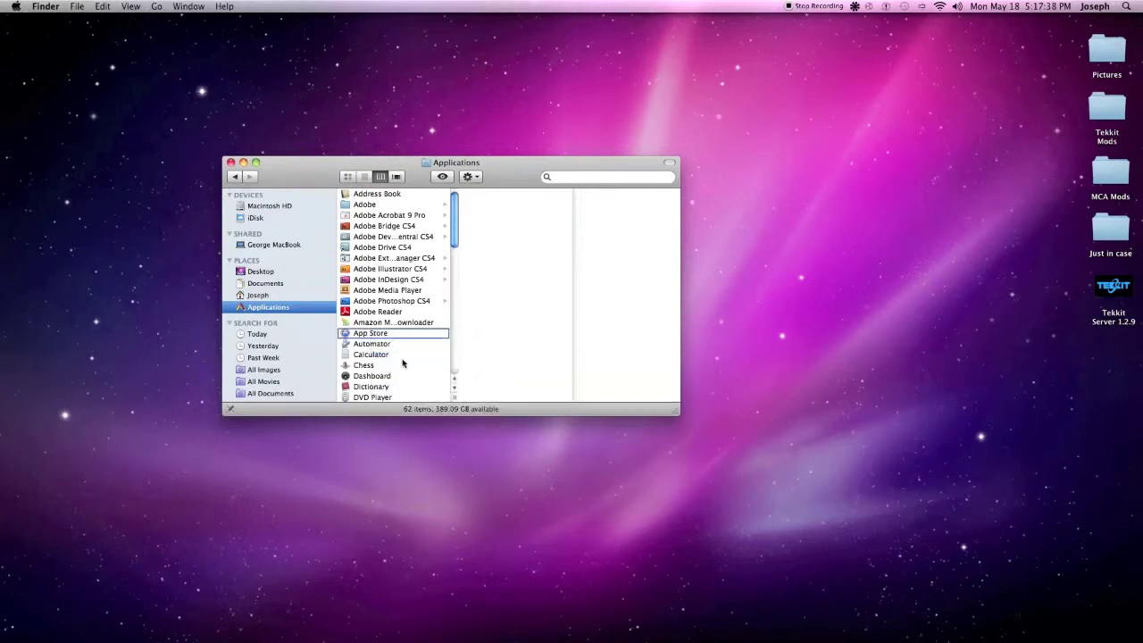
pyautogui.click(310, 188)
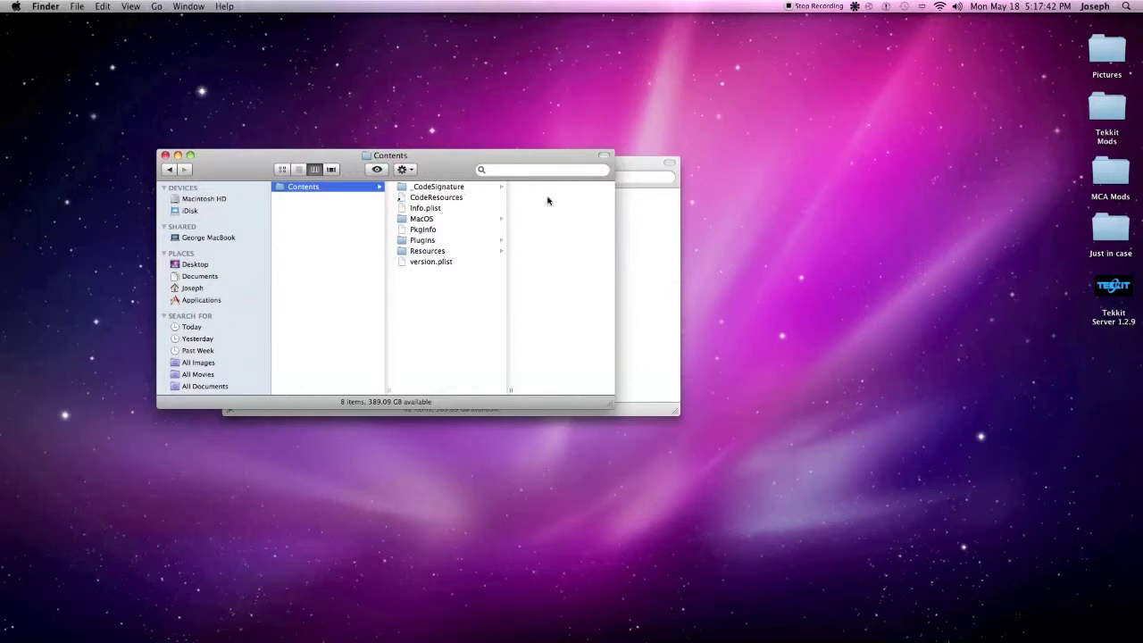
# Move the Old folder from Trash to the desktop, confirm it holds only Contents/Resources/AppStore.help, and close both windows
pyautogui.click(1104, 625)
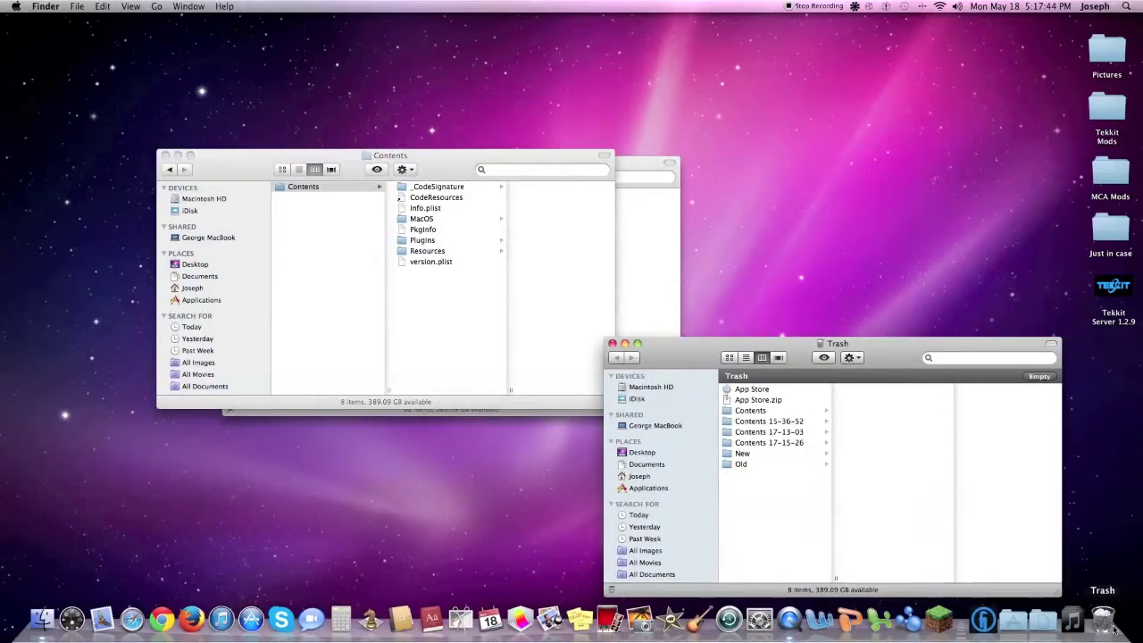
pyautogui.moveTo(741, 464); pyautogui.dragTo(820, 230)
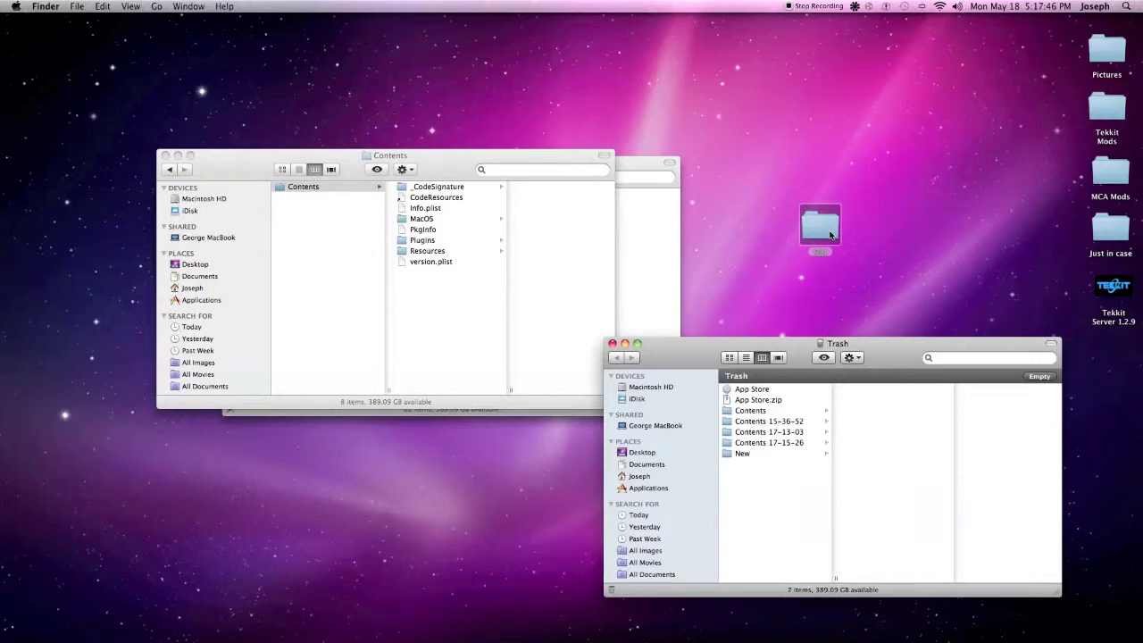
pyautogui.doubleClick(826, 235)
pyautogui.click(849, 418)
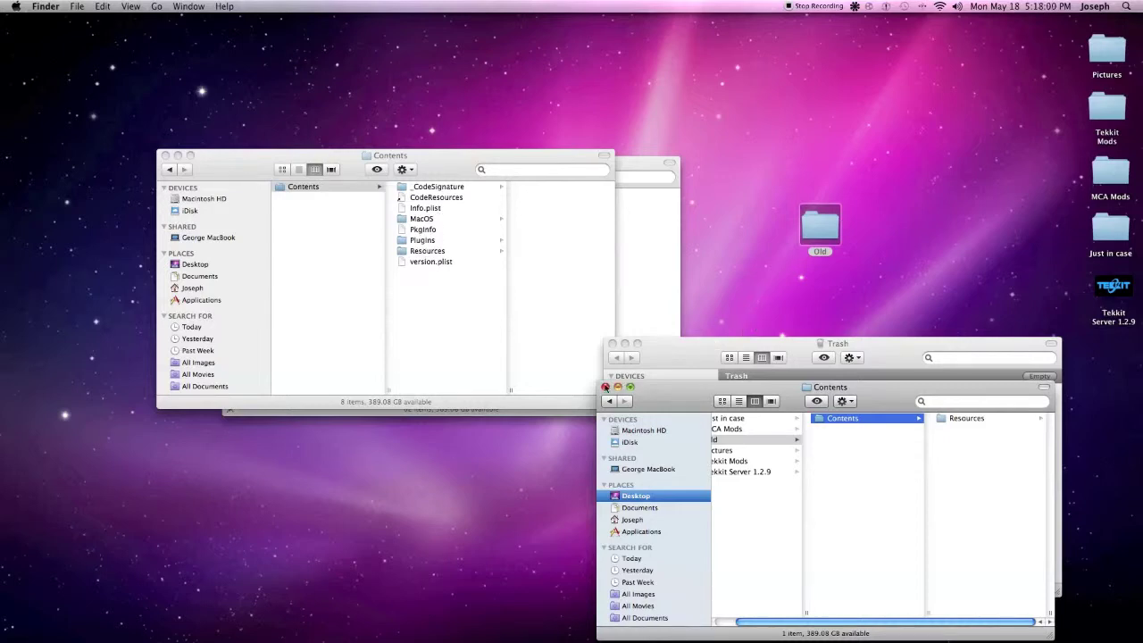
pyautogui.click(964, 420)
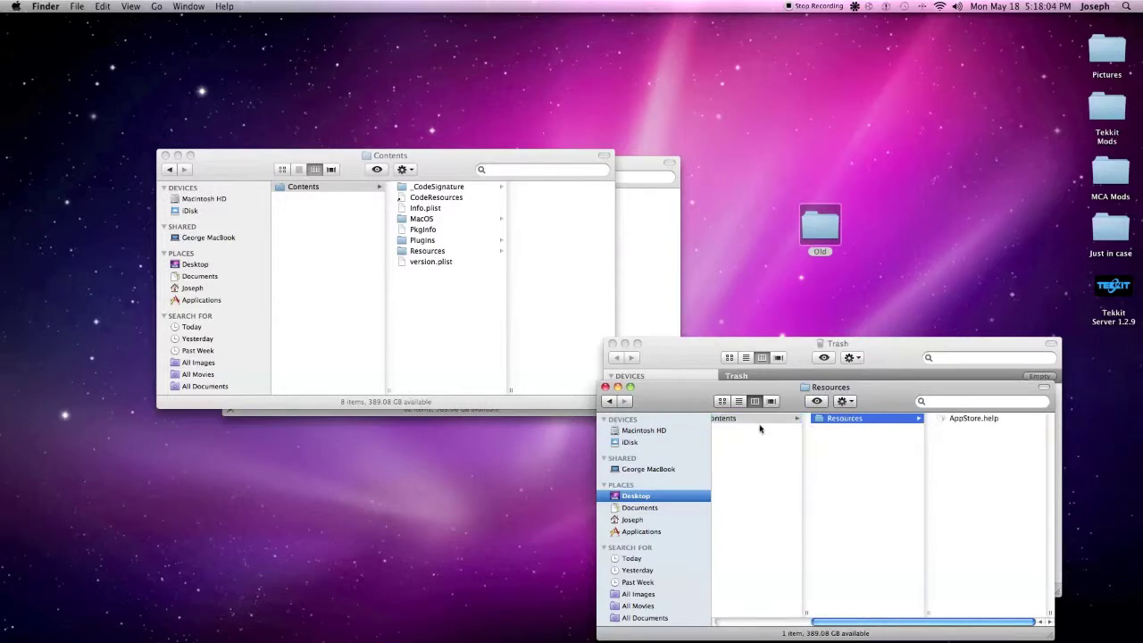
pyautogui.click(606, 387)
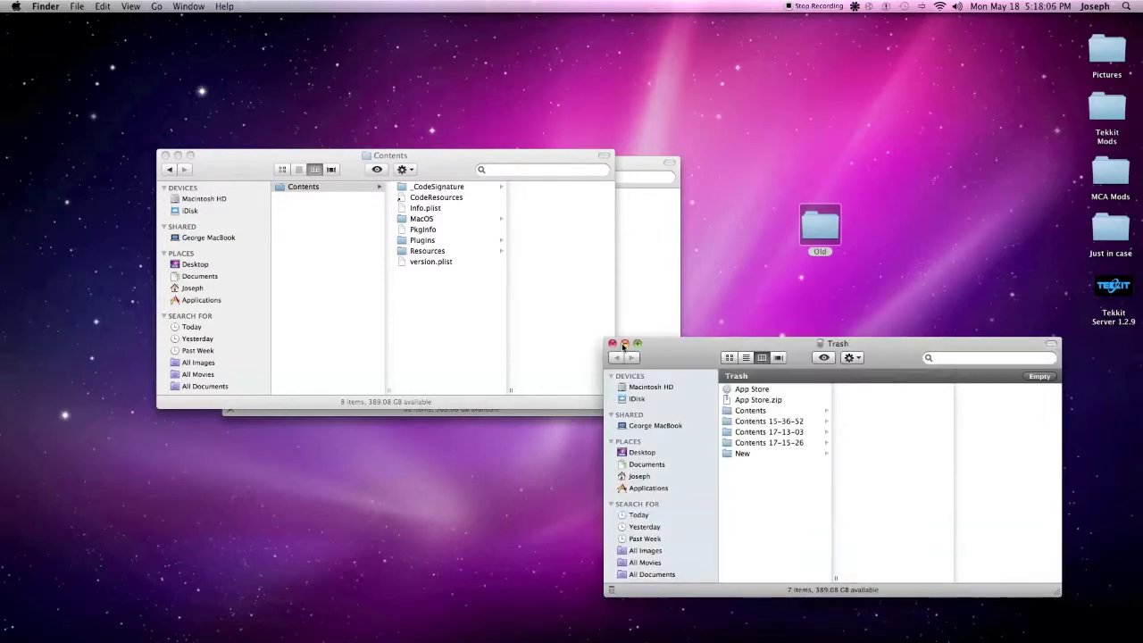
pyautogui.click(612, 344)
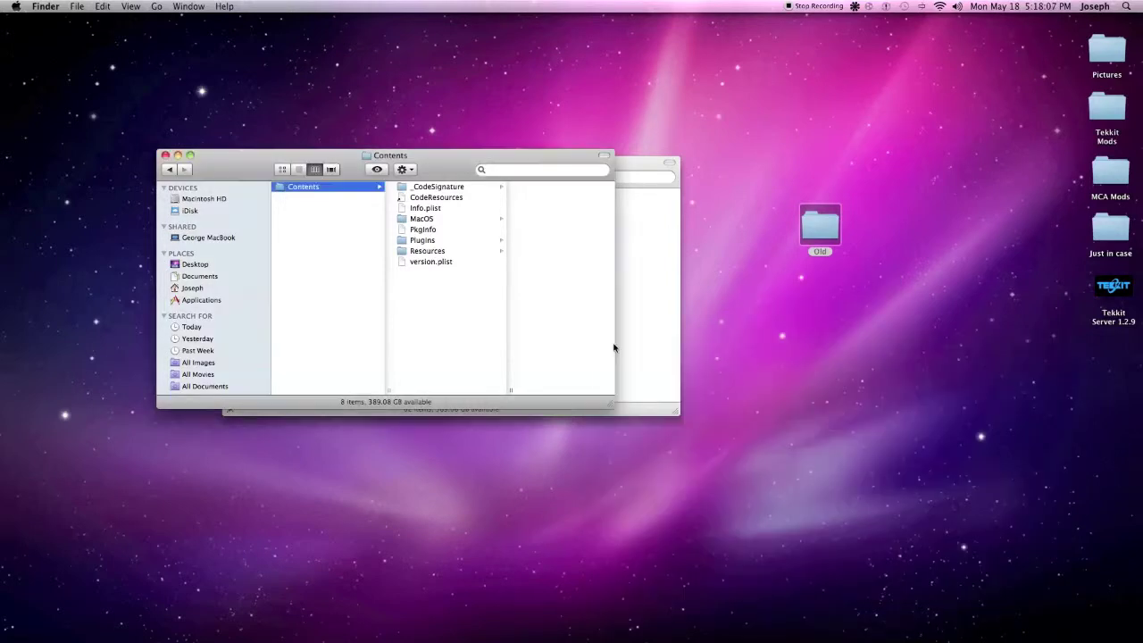
# Close the App Store Contents and Applications windows and align Old with the right-edge desktop icons
pyautogui.click(165, 155)
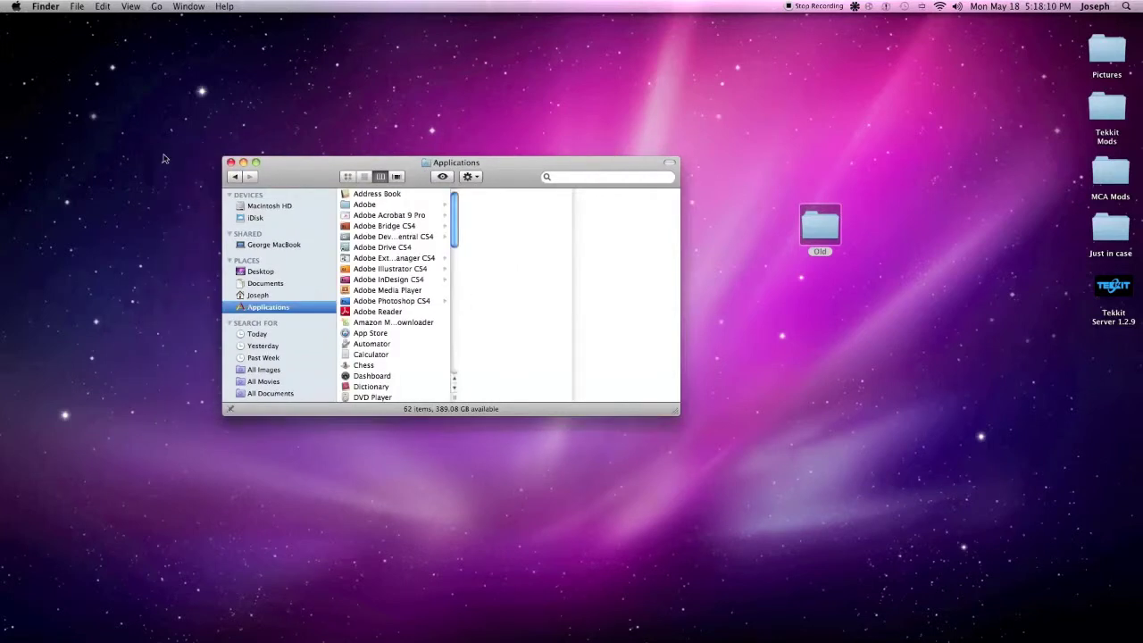
pyautogui.click(230, 161)
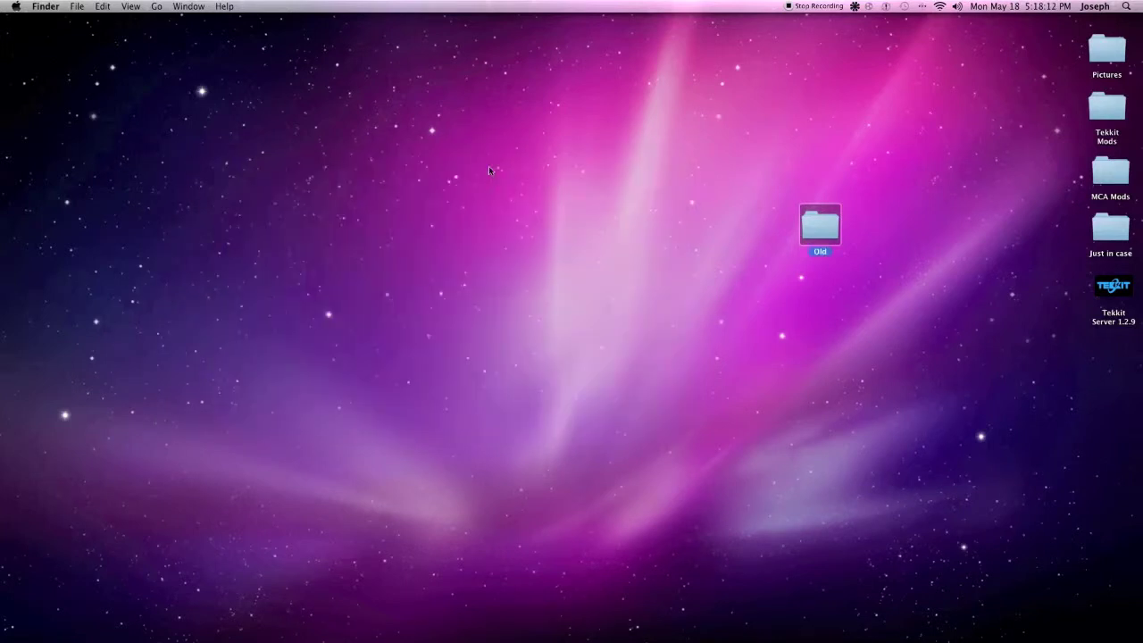
pyautogui.moveTo(810, 225); pyautogui.dragTo(1104, 350)
pyautogui.click(723, 120)
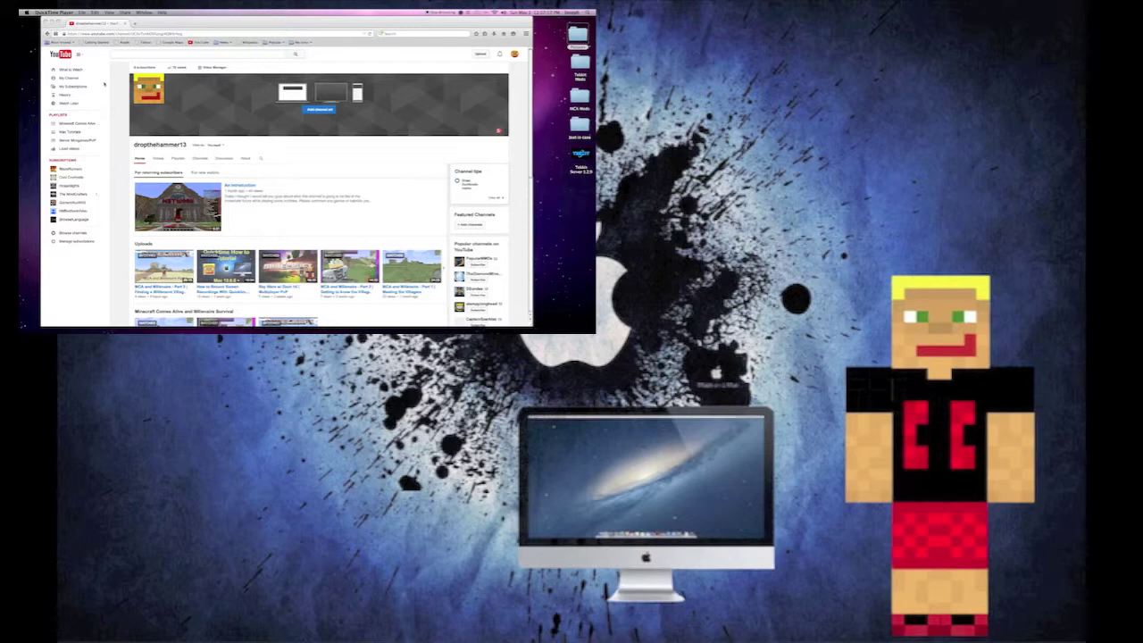
# Scroll the YouTube channel page down to the Mac Tutorials and Server Minigames/PvP rows
pyautogui.scroll(-3, 312, 197)
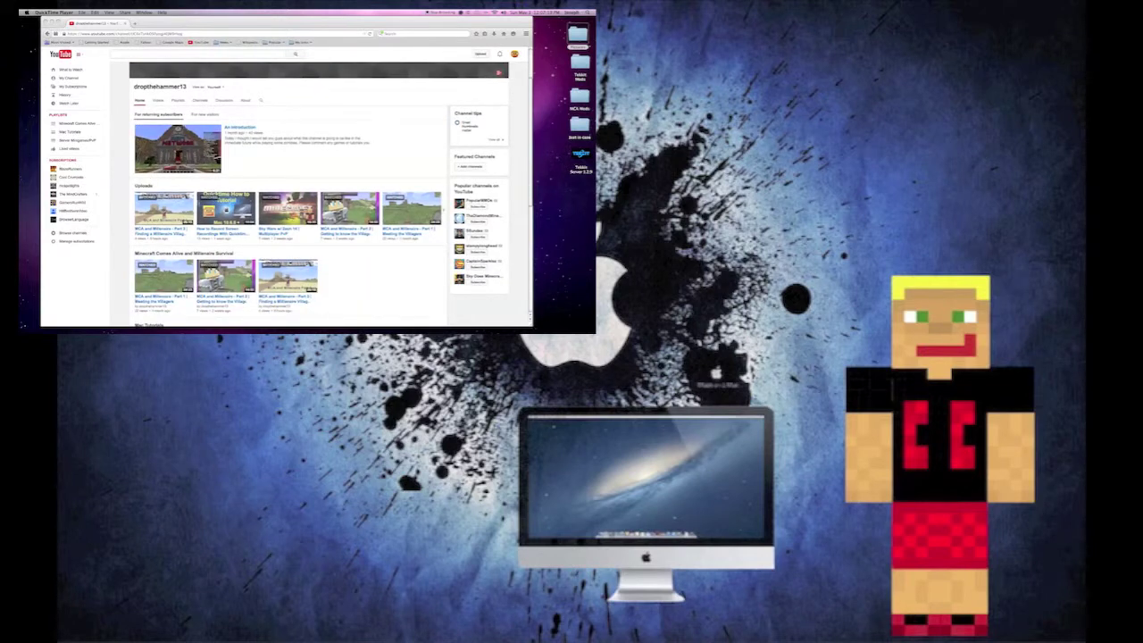
pyautogui.scroll(-2, 319, 194)
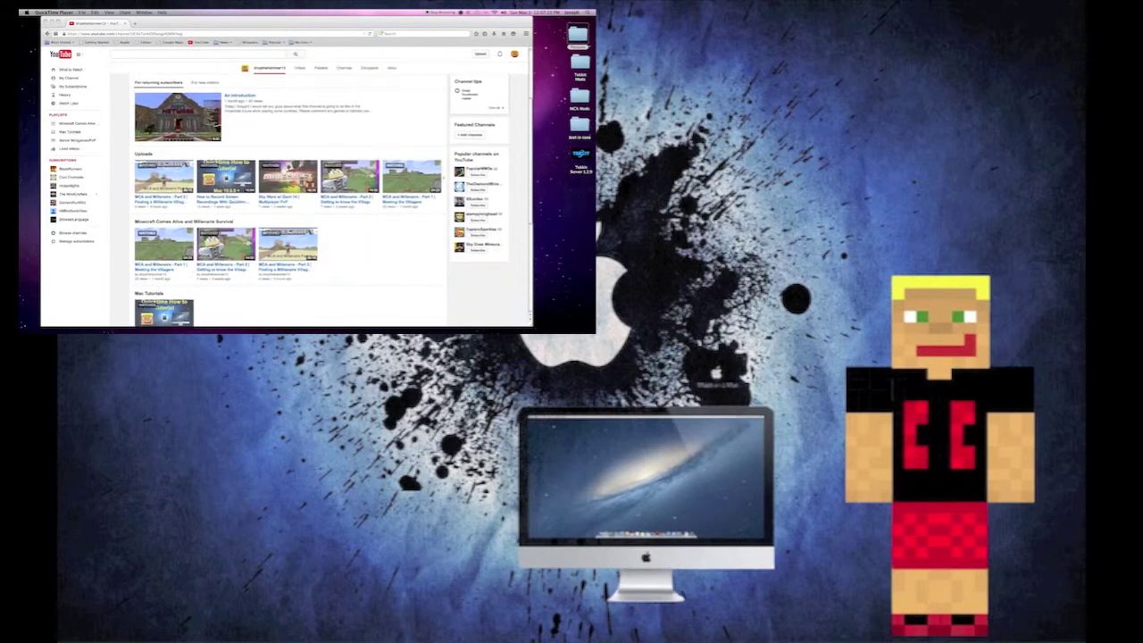
pyautogui.scroll(-3, 312, 196)
pyautogui.scroll(-3, 168, 268)
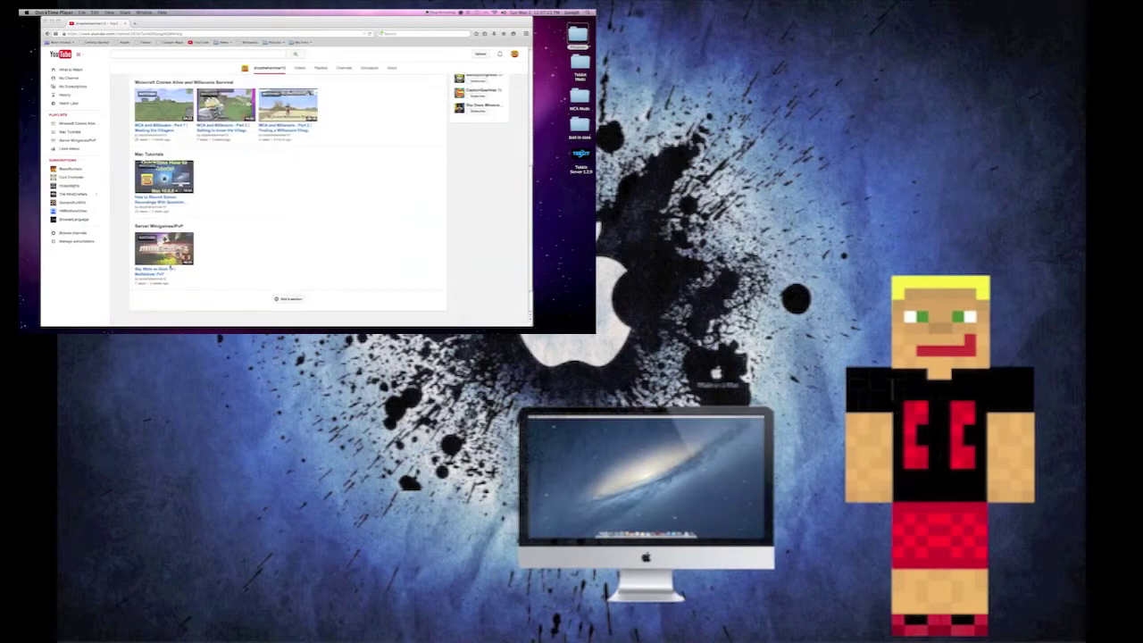